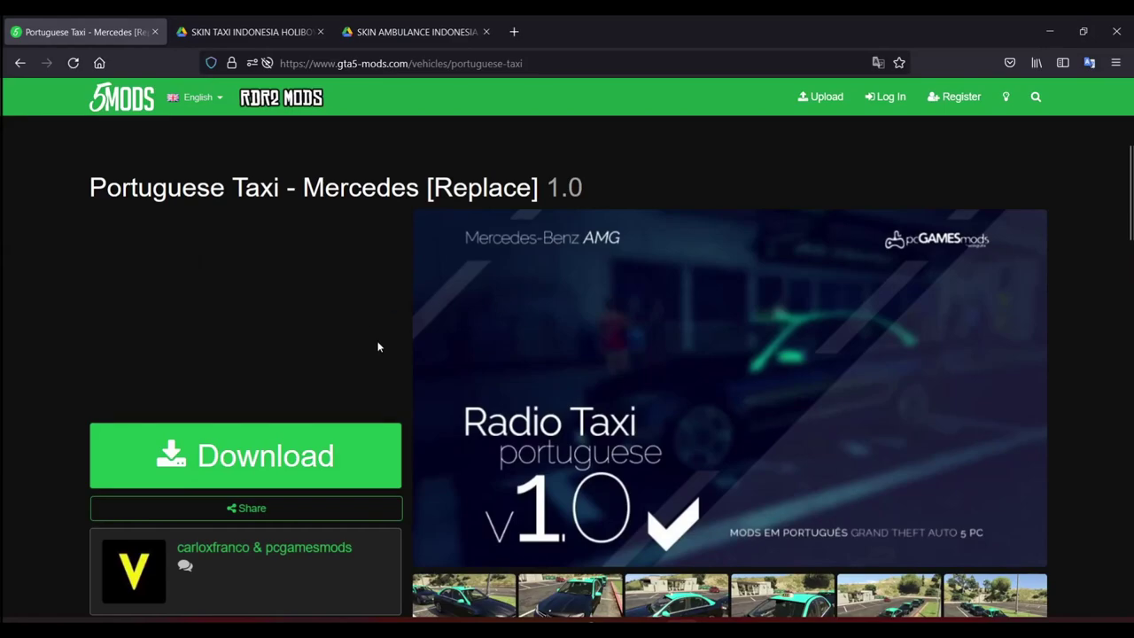
# Look over the Portuguese Taxi - Mercedes [Replace] 1.0 mod page, including its preview images and download section.
pyautogui.scroll(-2, 682, 396)
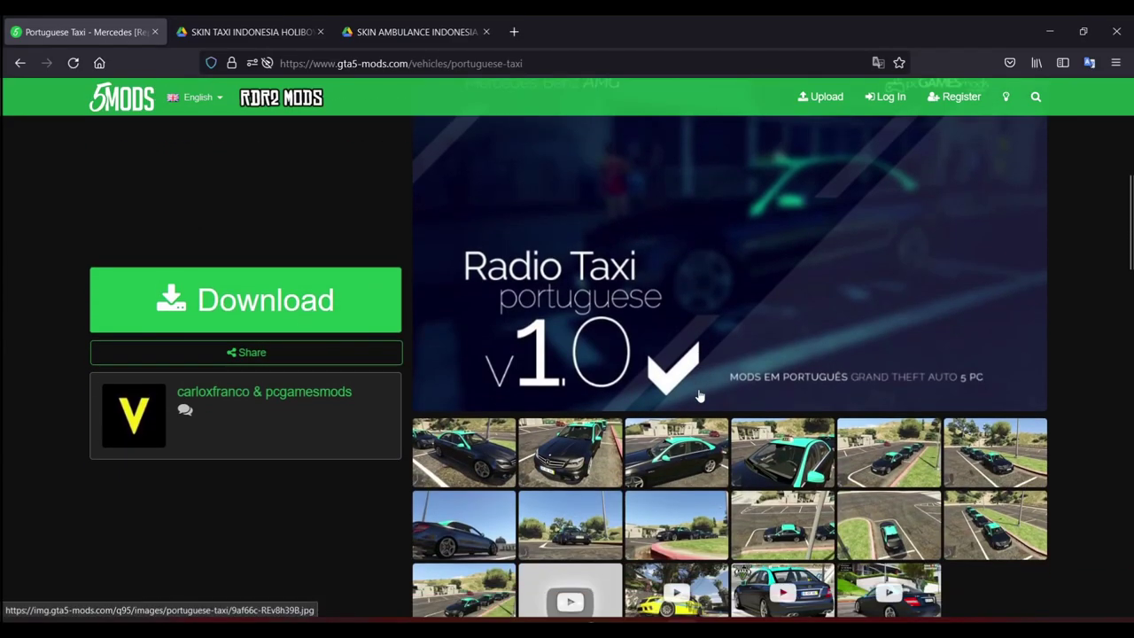
pyautogui.scroll(-2, 698, 394)
pyautogui.scroll(4, 385, 292)
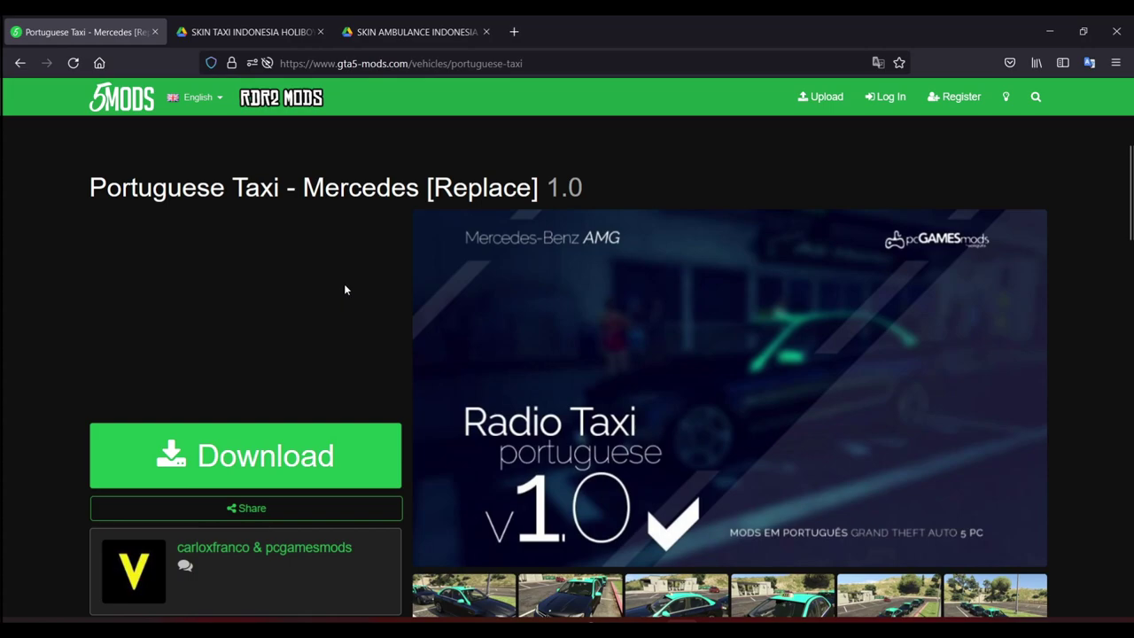
pyautogui.scroll(-4, 528, 377)
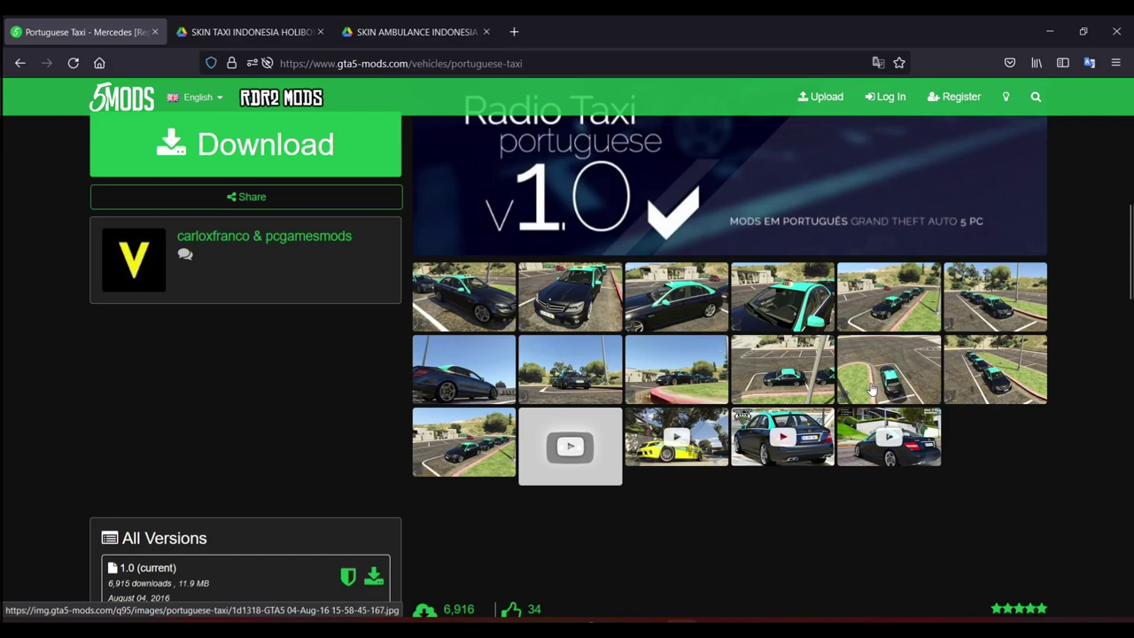
pyautogui.scroll(3, 650, 383)
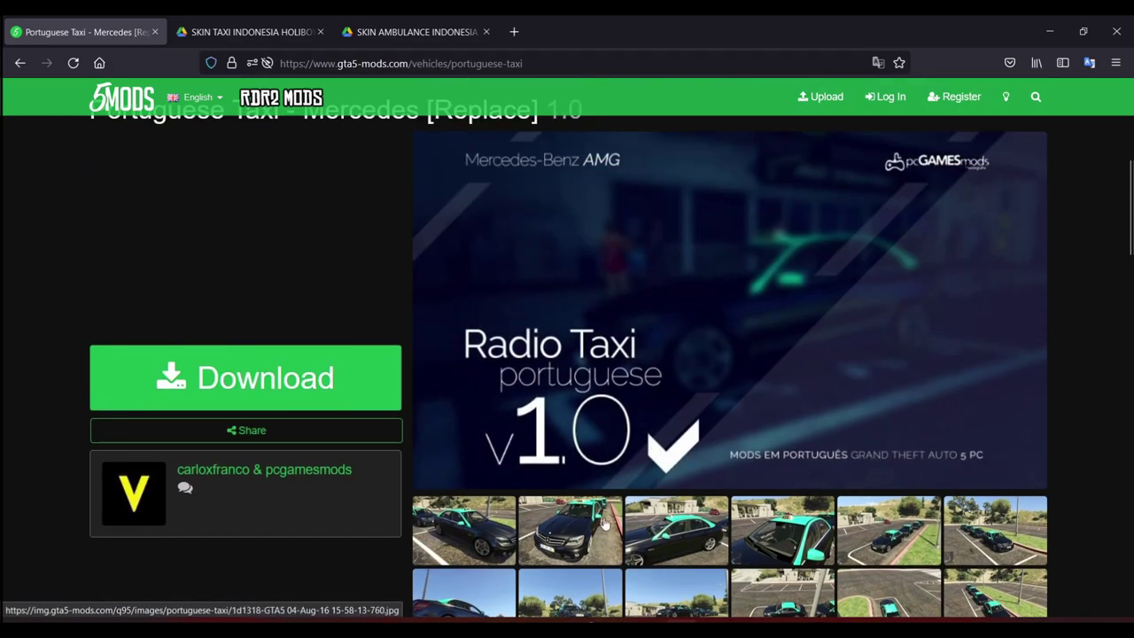
pyautogui.scroll(3, 584, 518)
pyautogui.scroll(-3, 325, 319)
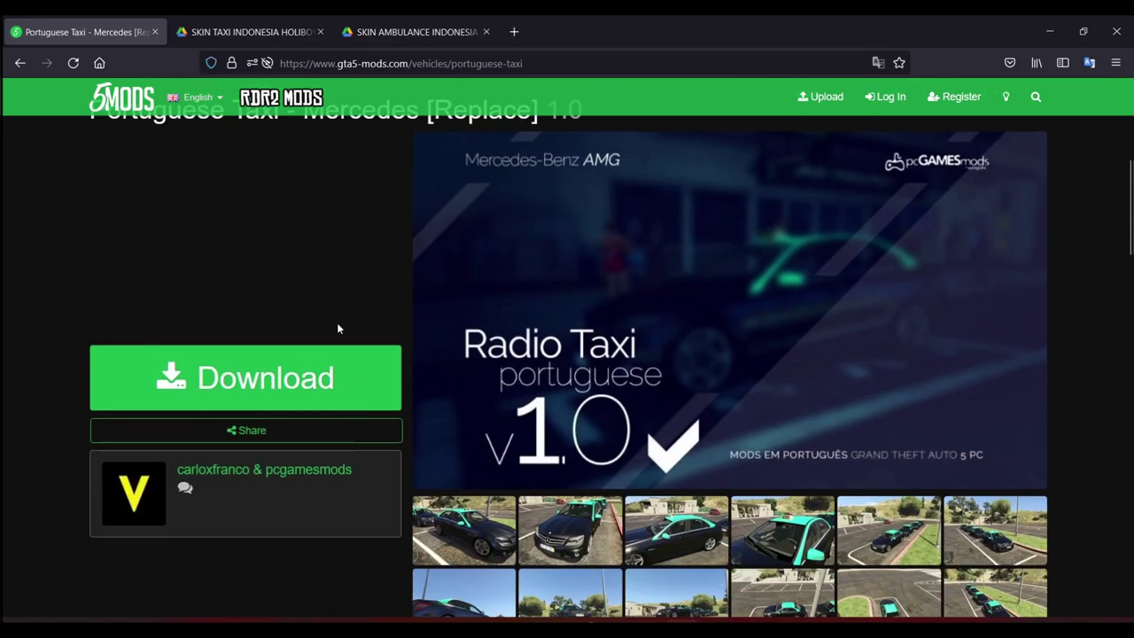
pyautogui.scroll(1, 424, 324)
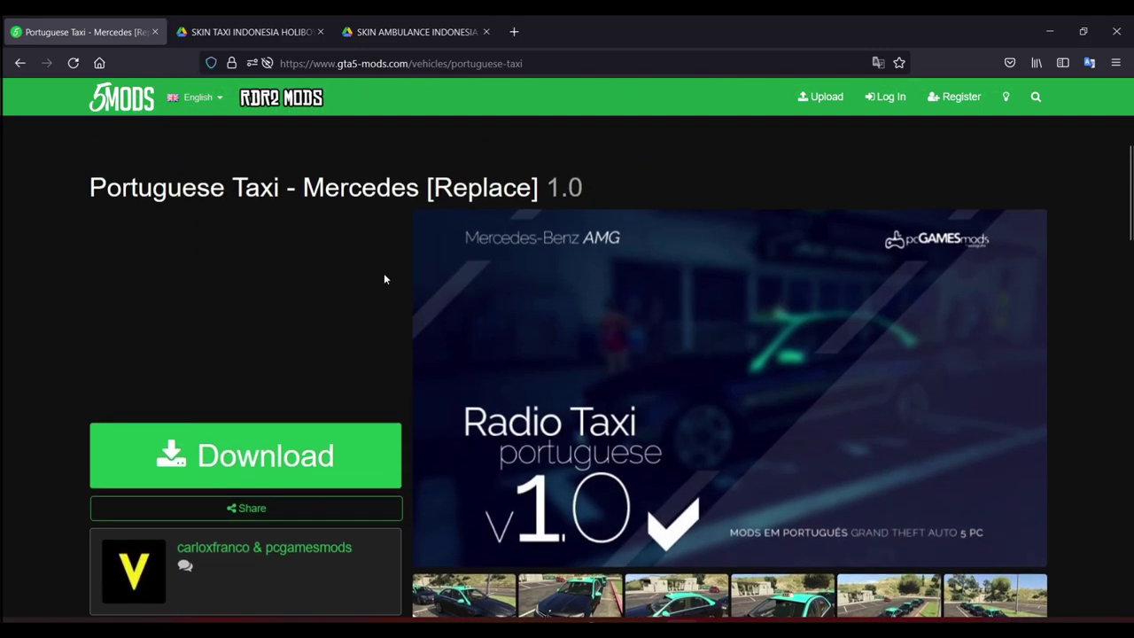
pyautogui.scroll(-2, 428, 301)
pyautogui.scroll(1, 285, 200)
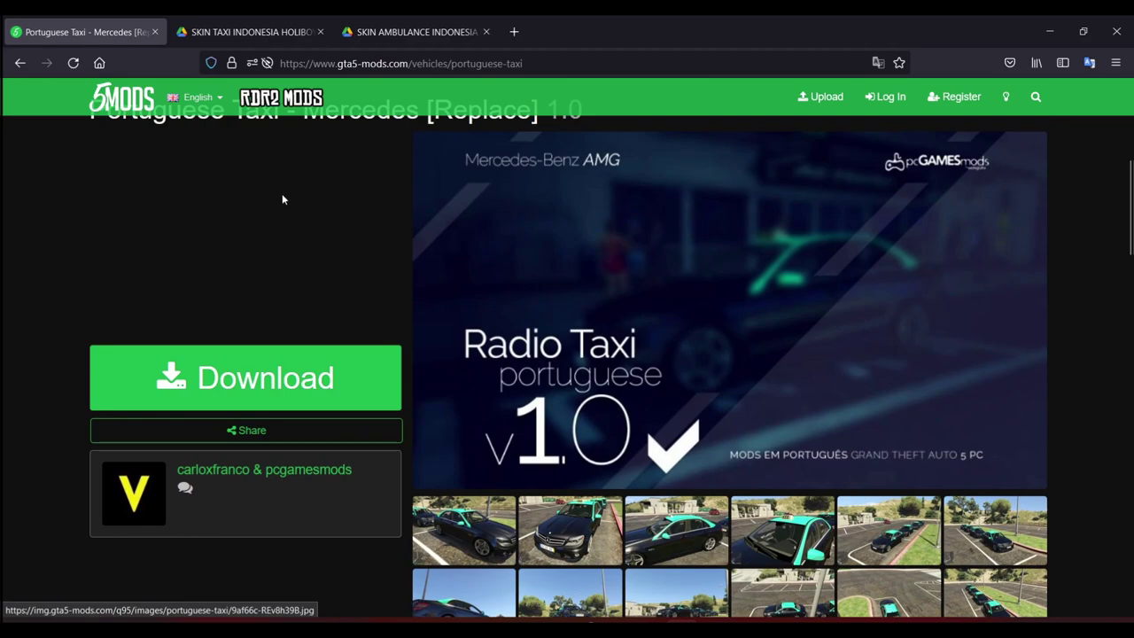
pyautogui.scroll(1, 284, 199)
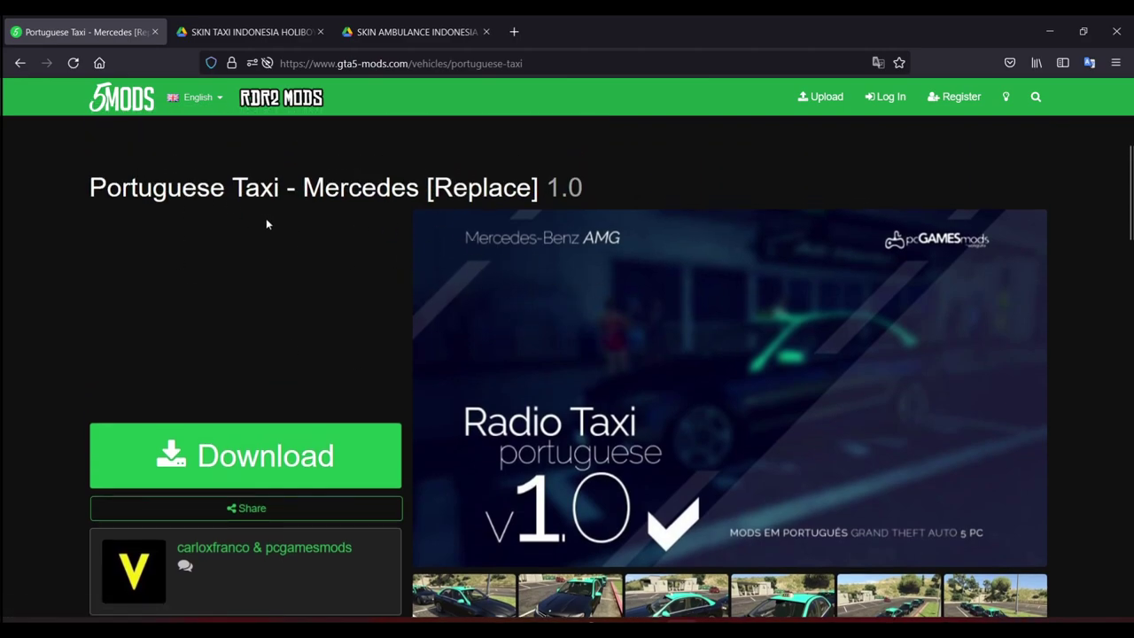
# View the shared Drive folders SKIN TAXI INDONESIA HOLIBOY and SKIN AMBULANCE INDONESIA HOLIBOY and the skin archive in each.
pyautogui.hotkey('ctrl', 'Tab')
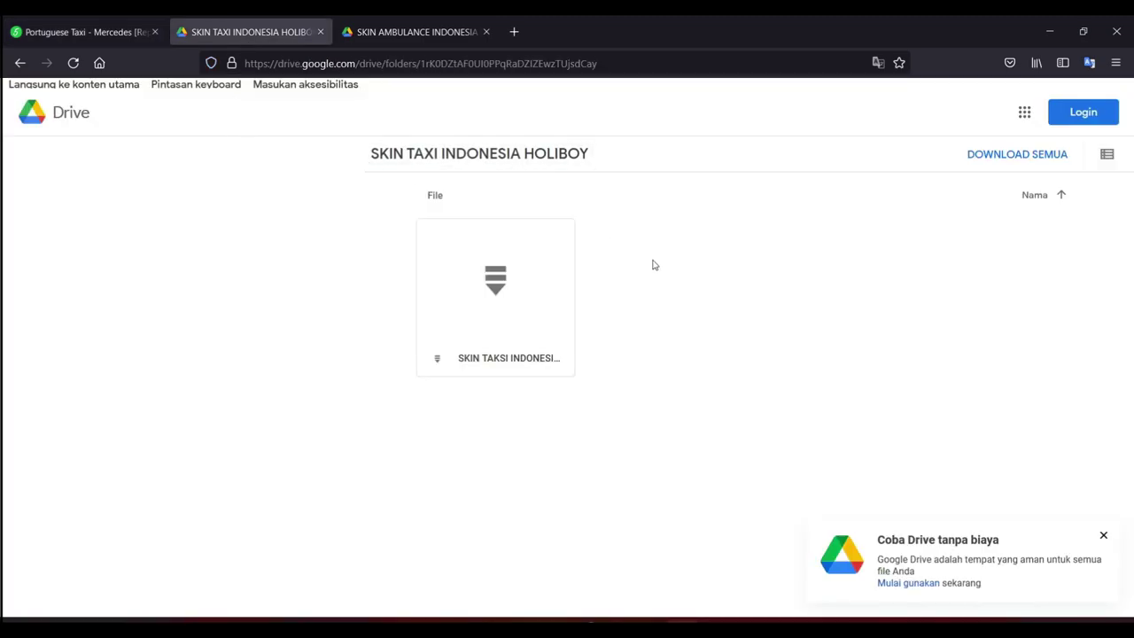
pyautogui.moveTo(510, 317)
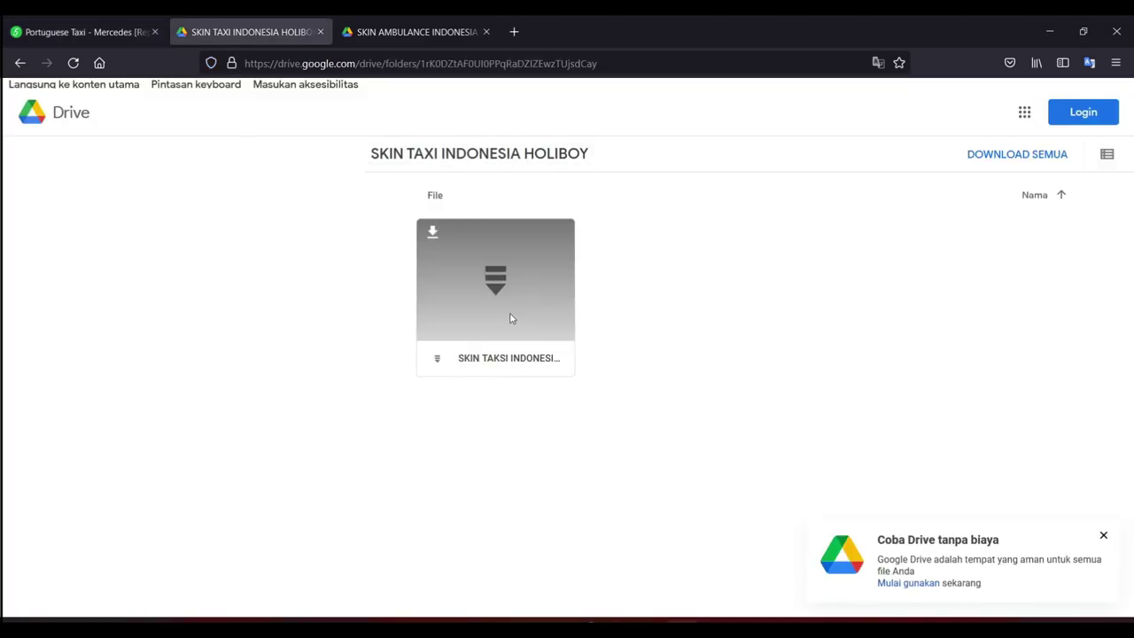
pyautogui.click(404, 32)
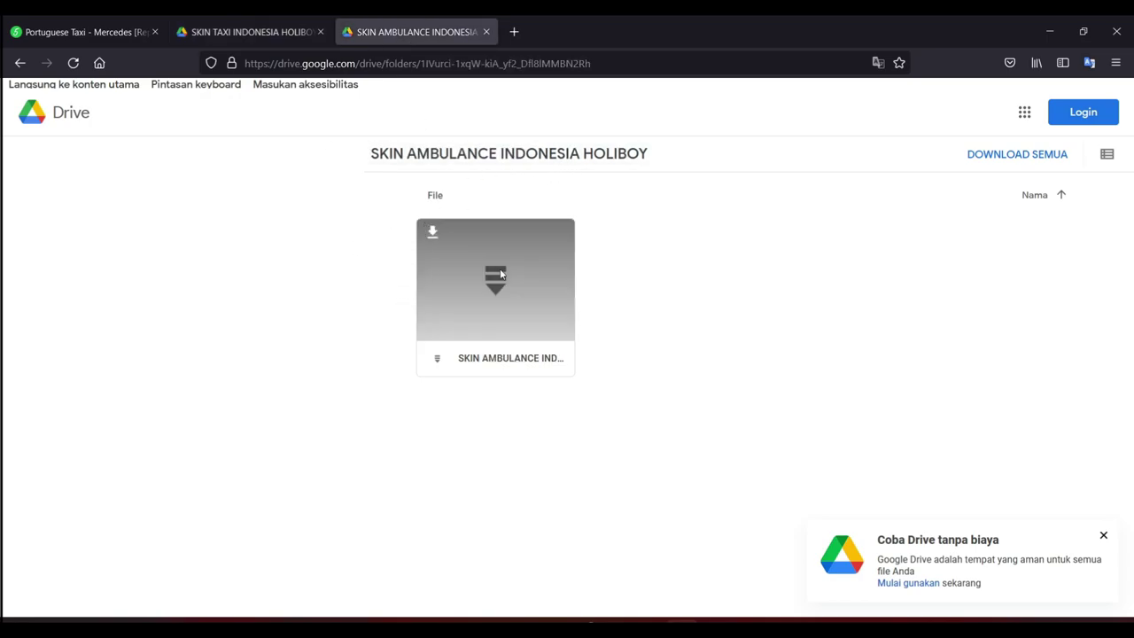
pyautogui.moveTo(512, 336)
# Minimize the browser, switch to OpenIV and turn on Edit mode, accepting the editing confirmation.
pyautogui.click(1043, 34)
pyautogui.moveTo(963, 19); pyautogui.dragTo(1099, 265)
pyautogui.click(1066, 162)
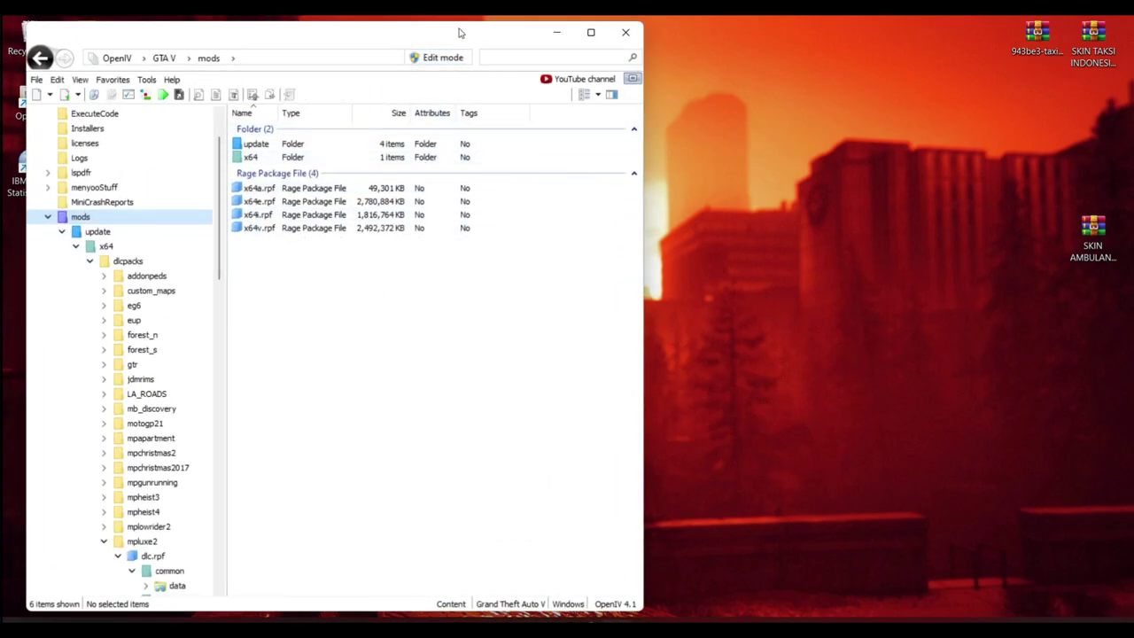
pyautogui.click(437, 60)
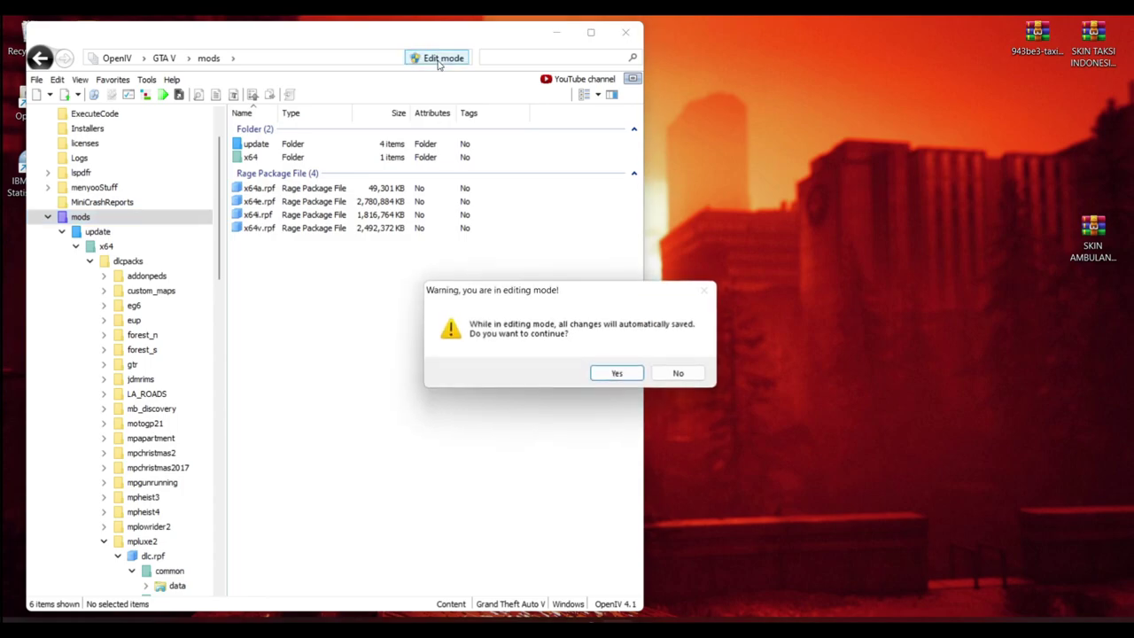
pyautogui.click(617, 373)
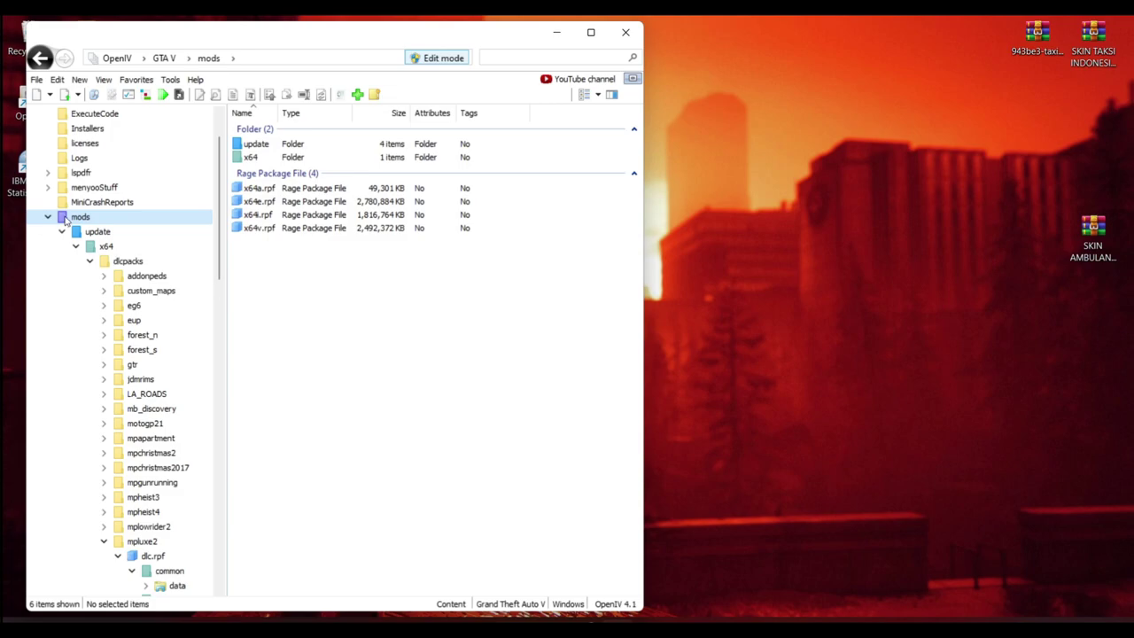
# In the mods folder, open x64e.rpf and go through levels and gta5 into vehicles.rpf.
pyautogui.click(265, 203)
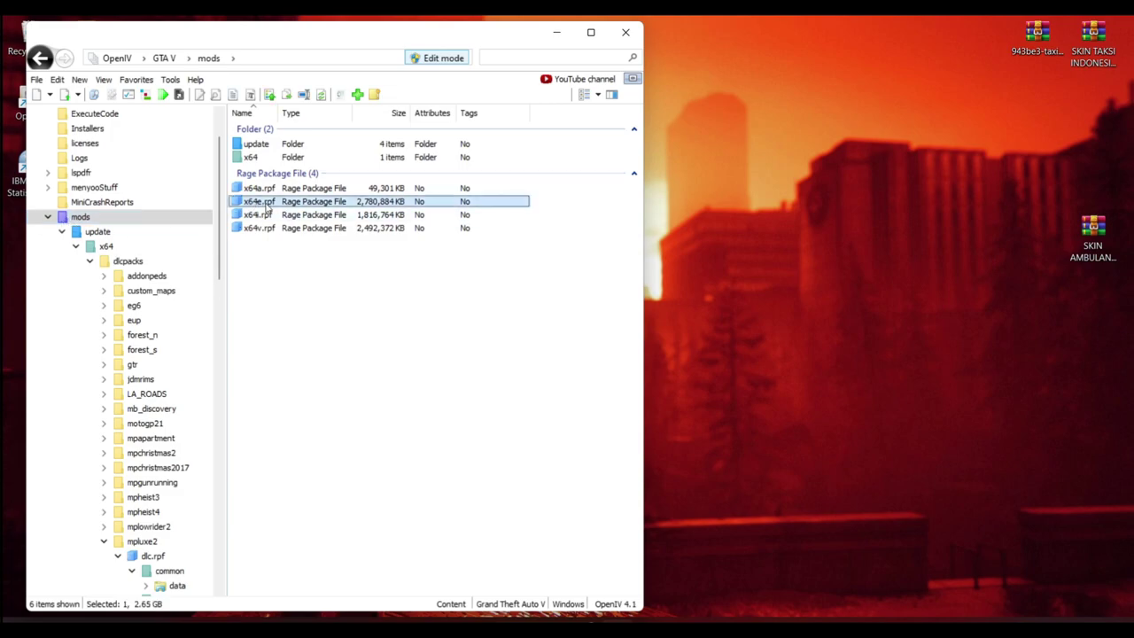
pyautogui.doubleClick(239, 205)
pyautogui.click(240, 146)
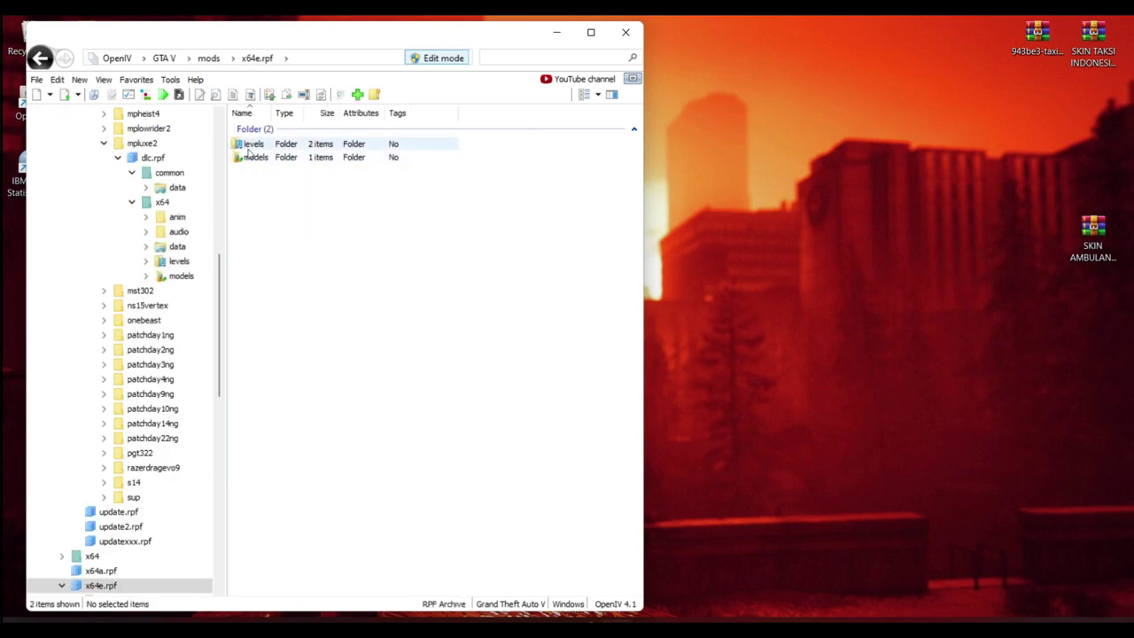
pyautogui.doubleClick(241, 144)
pyautogui.doubleClick(240, 157)
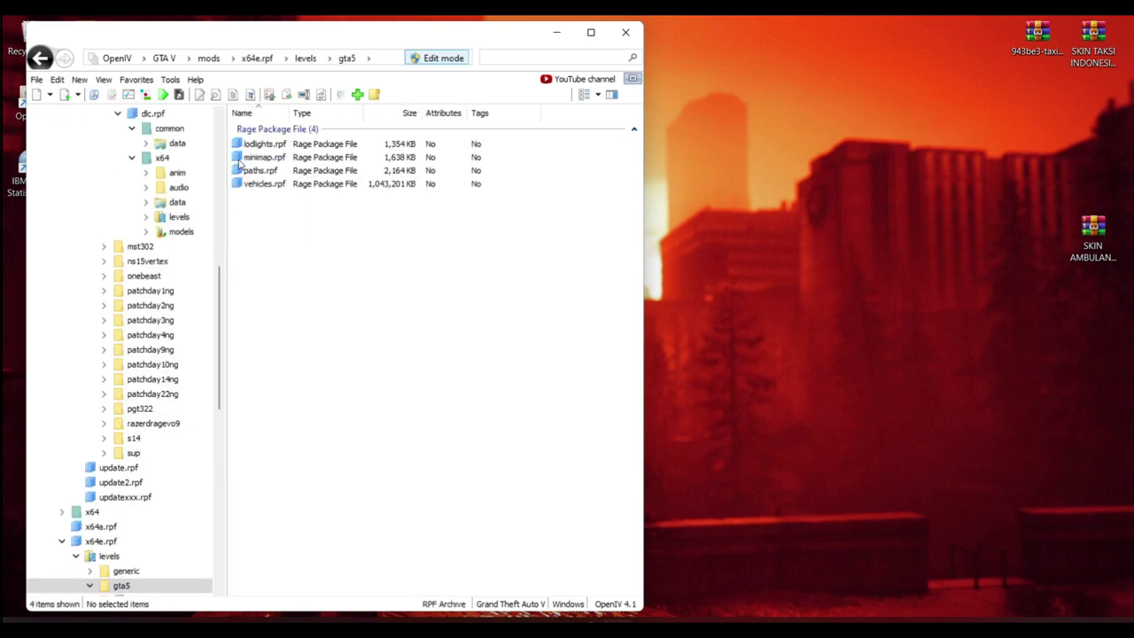
pyautogui.click(240, 183)
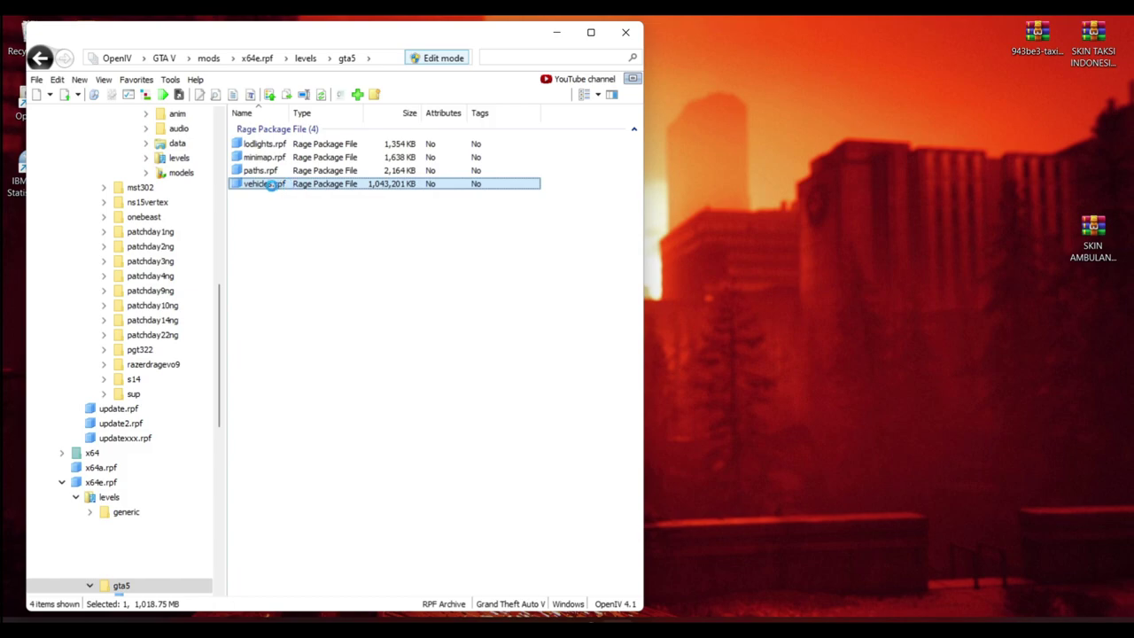
pyautogui.doubleClick(270, 184)
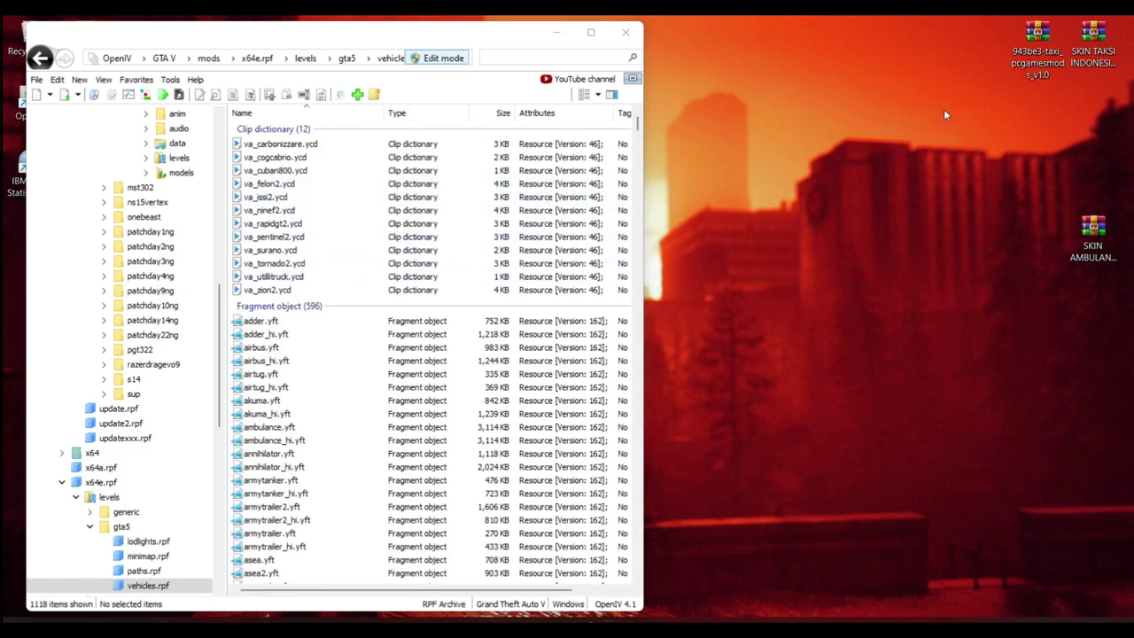
# Open the 943be3-taxi_pcgamesmods_v1.0 archive and copy taxi.yft, taxi.ytd, taxi_hi.yft and taxi+hi.ytd into vehicles.rpf.
pyautogui.doubleClick(1038, 40)
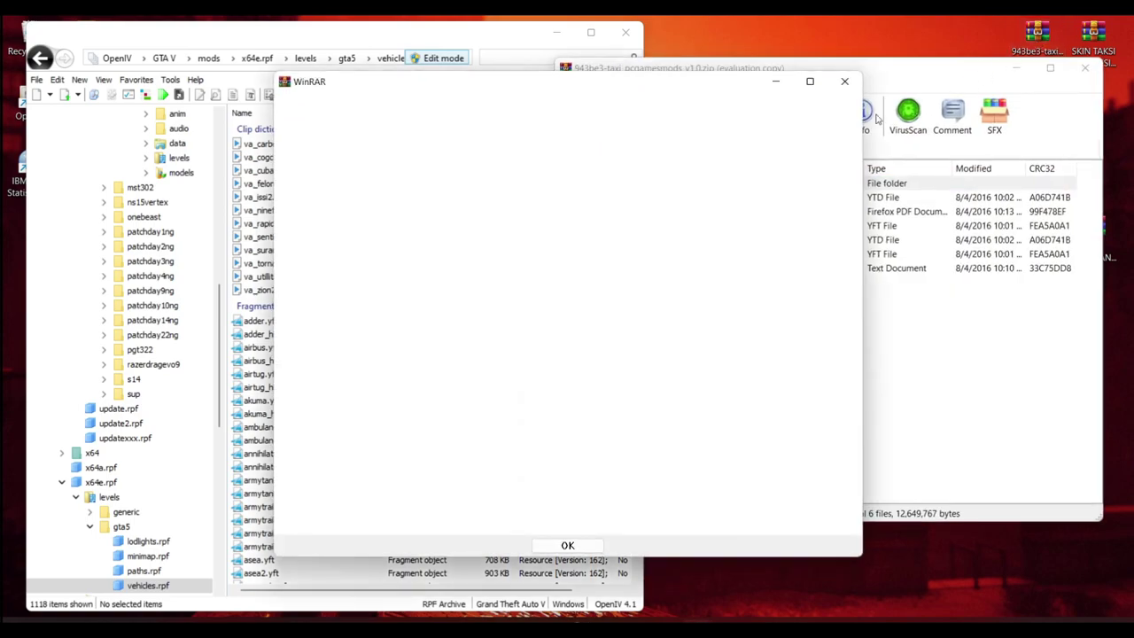
pyautogui.click(844, 81)
pyautogui.click(593, 255)
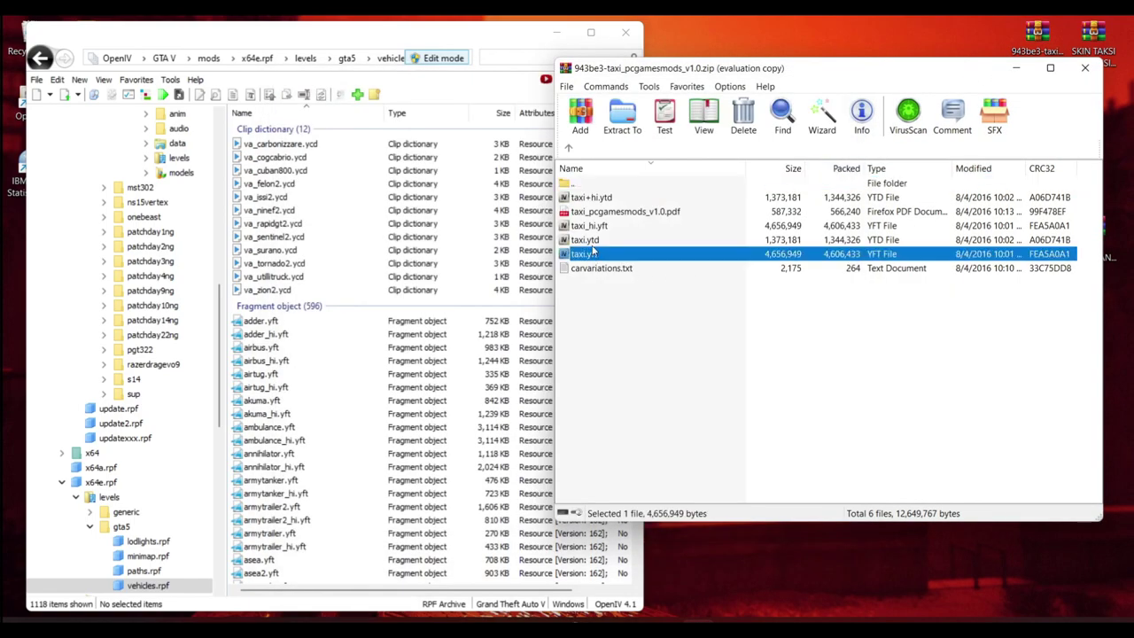
pyautogui.keyDown('ctrl'); pyautogui.click(587, 239); pyautogui.keyUp('ctrl')
pyautogui.keyDown('ctrl'); pyautogui.click(581, 226); pyautogui.keyUp('ctrl')
pyautogui.keyDown('ctrl'); pyautogui.click(569, 199); pyautogui.keyUp('ctrl')
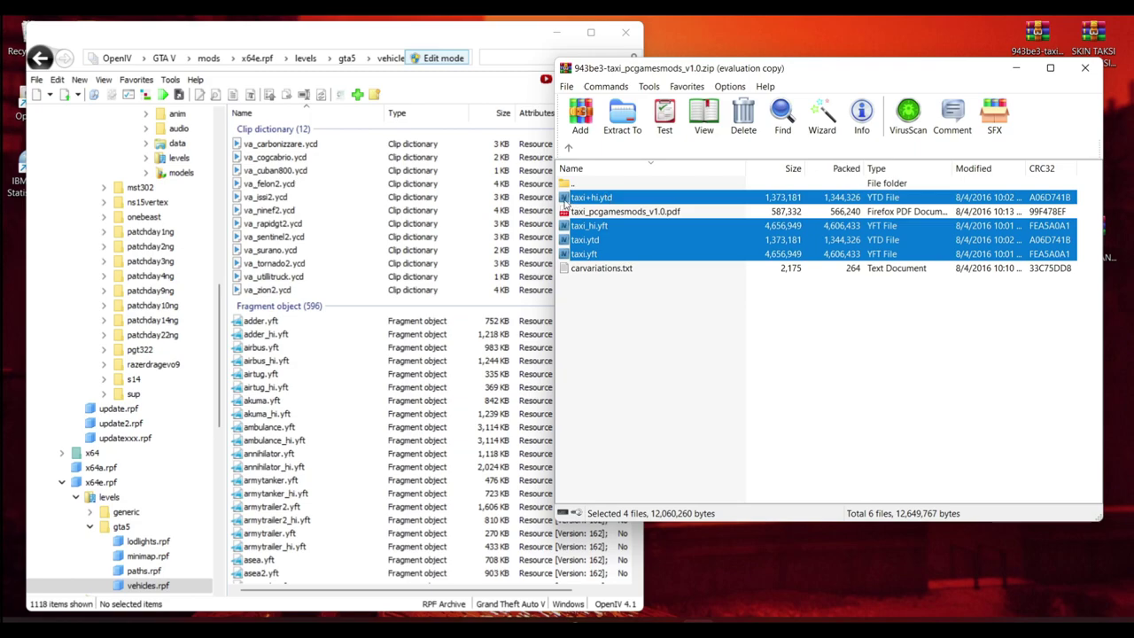
pyautogui.moveTo(567, 202); pyautogui.dragTo(374, 335)
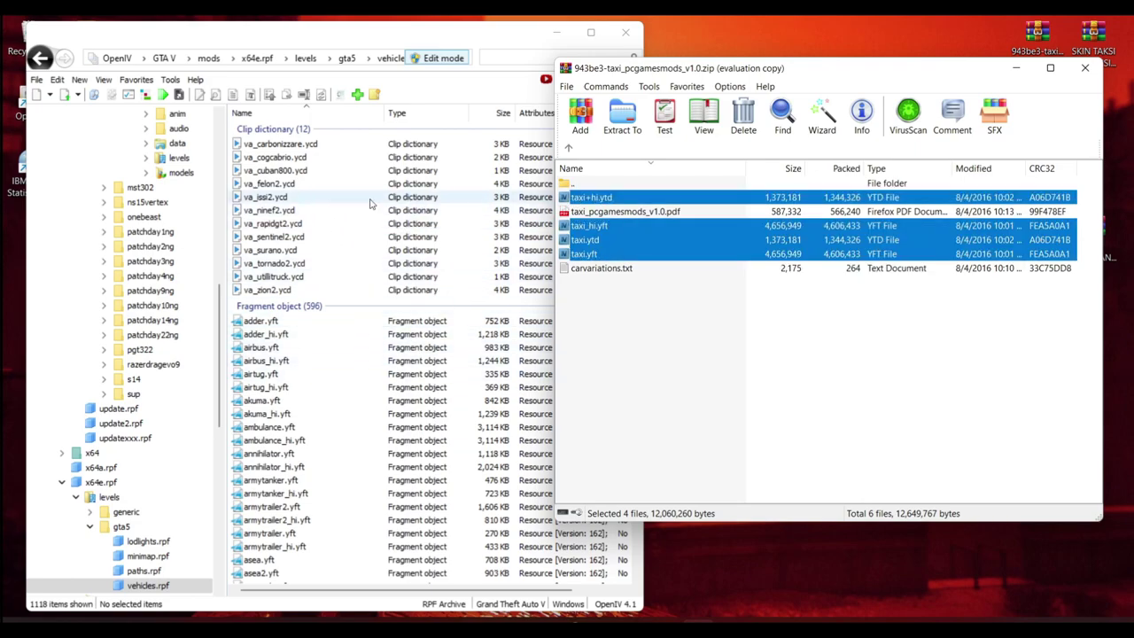
pyautogui.click(665, 326)
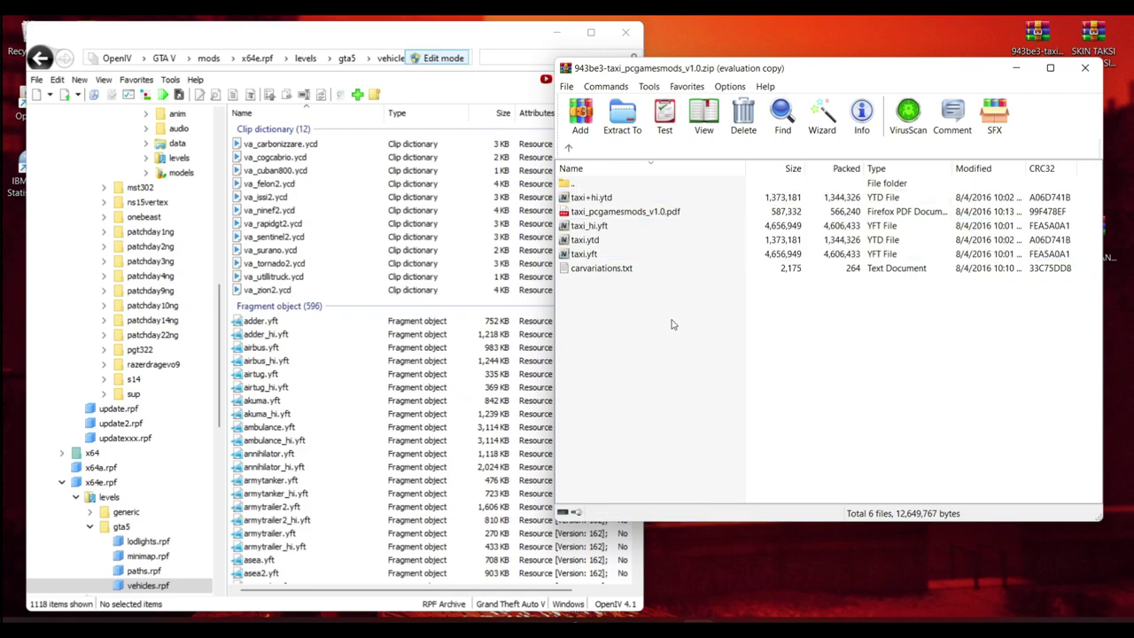
# Open taxi_pcgamesmods_v1.0.pdf from the archive, read the install paths in its INSTALL EN section, and close it.
pyautogui.click(591, 269)
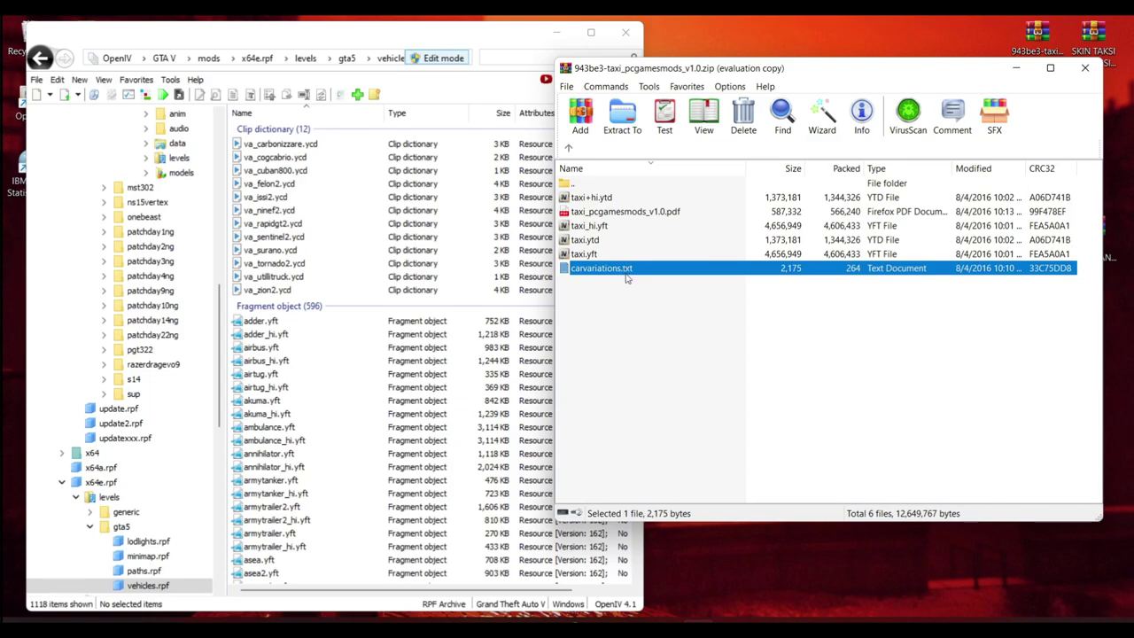
pyautogui.click(620, 214)
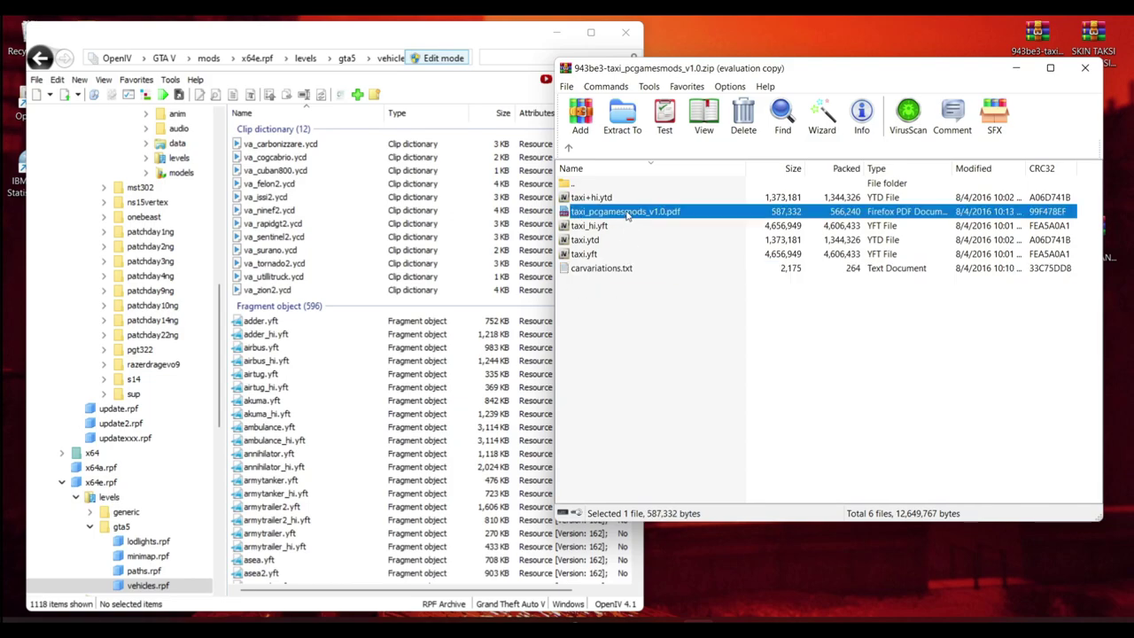
pyautogui.doubleClick(626, 215)
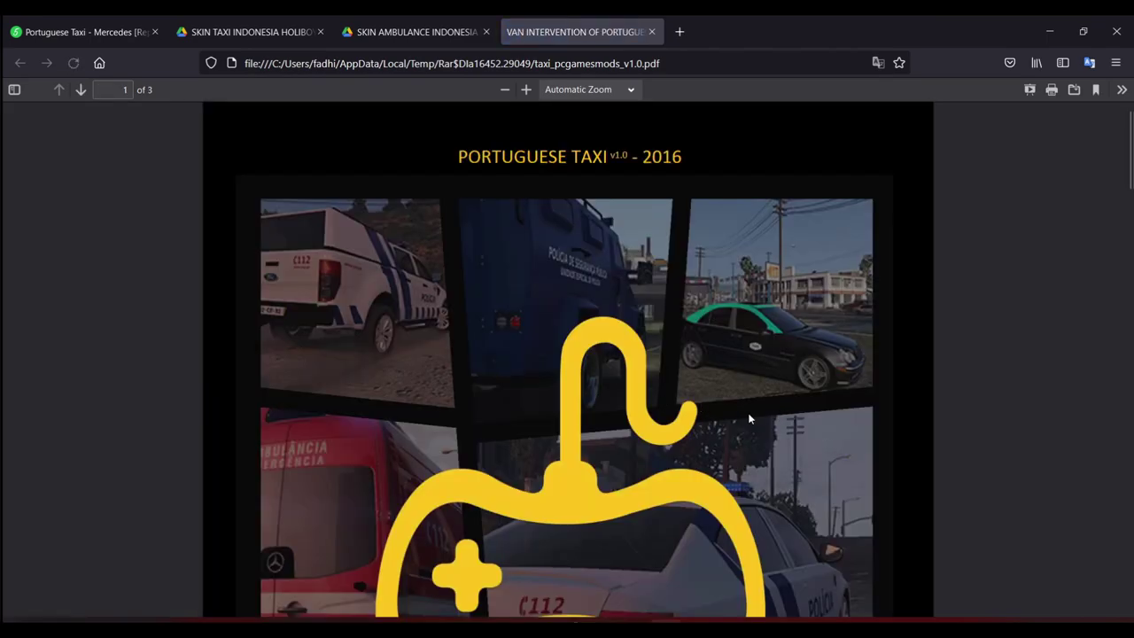
pyautogui.scroll(-10, 751, 416)
pyautogui.scroll(-6, 728, 420)
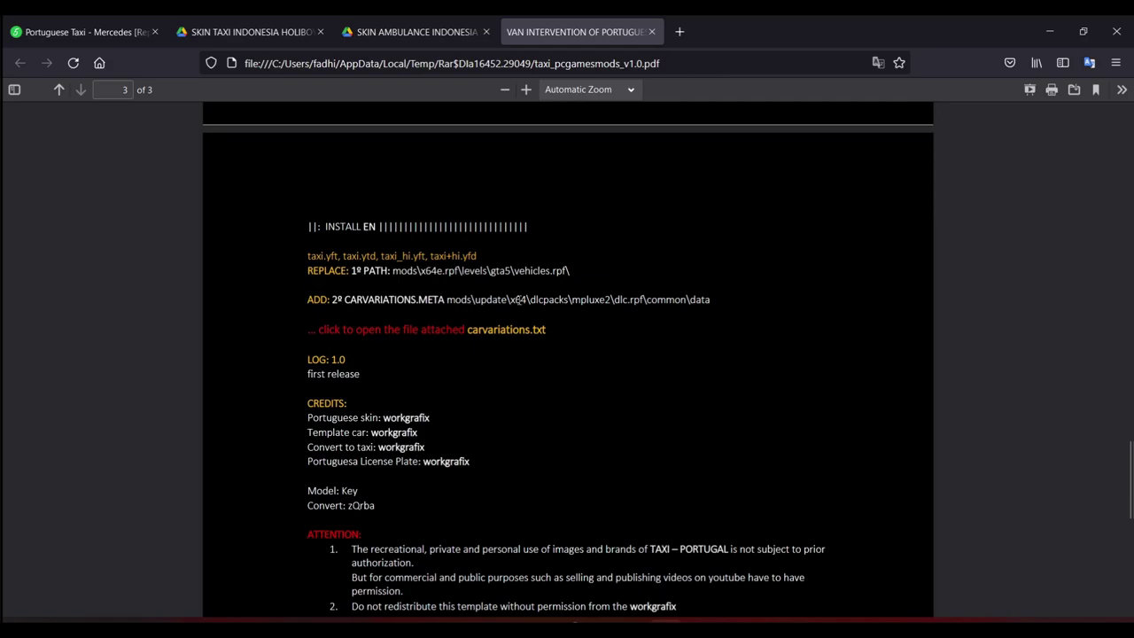
pyautogui.click(651, 32)
pyautogui.click(1048, 32)
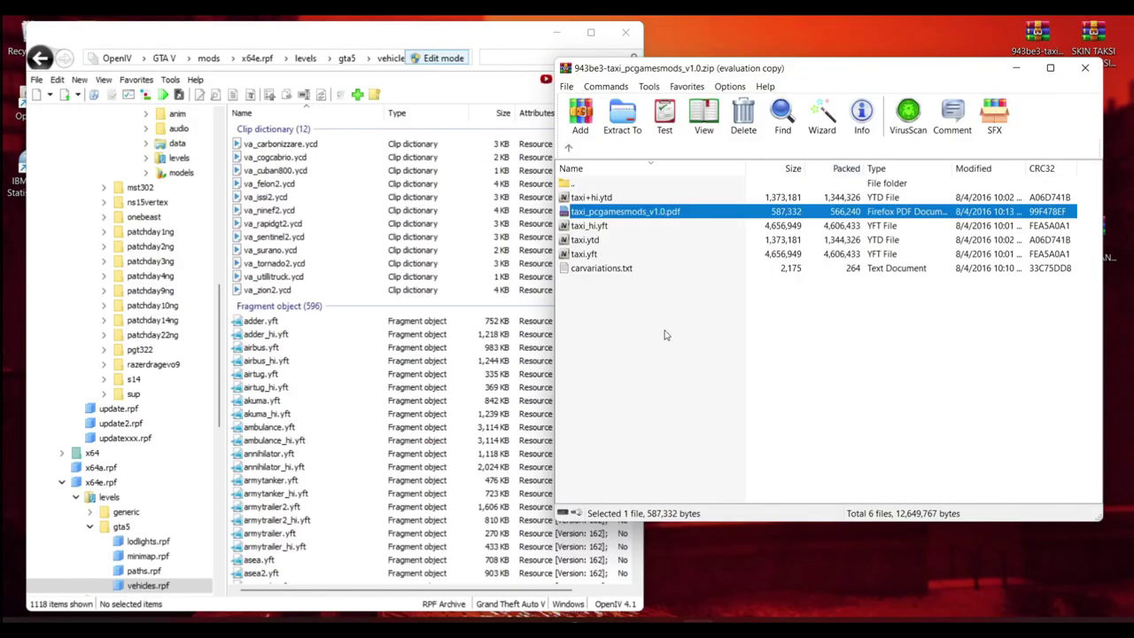
# In OpenIV, go from the mods folder through update and x64 into dlcpacks and select the mpluxe2 folder.
pyautogui.scroll(6, 105, 290)
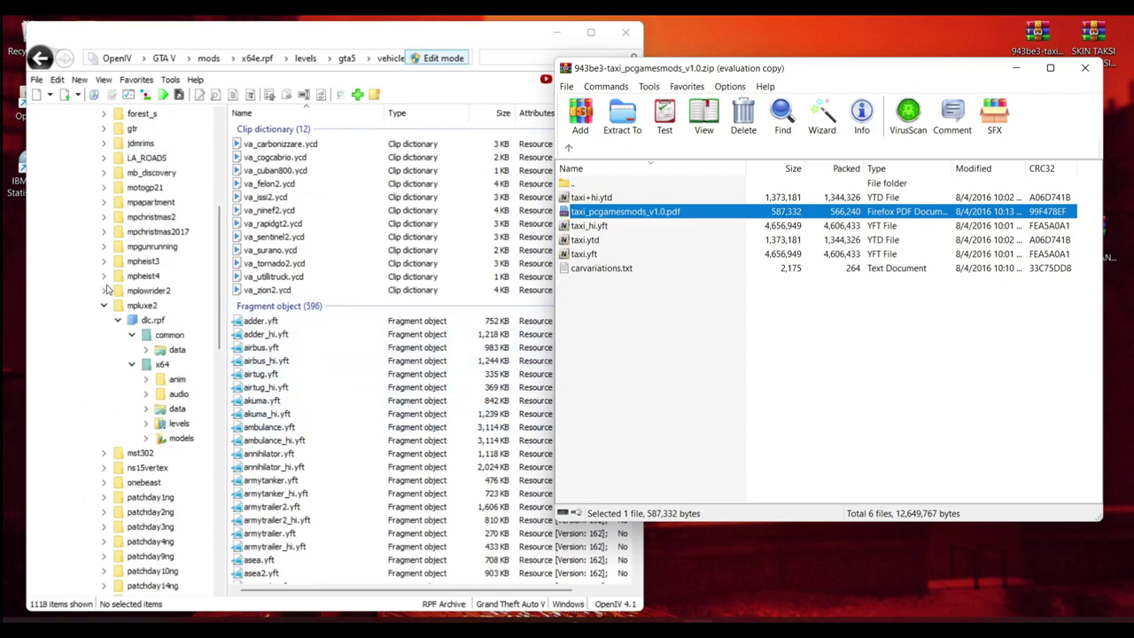
pyautogui.scroll(7, 109, 306)
pyautogui.click(78, 277)
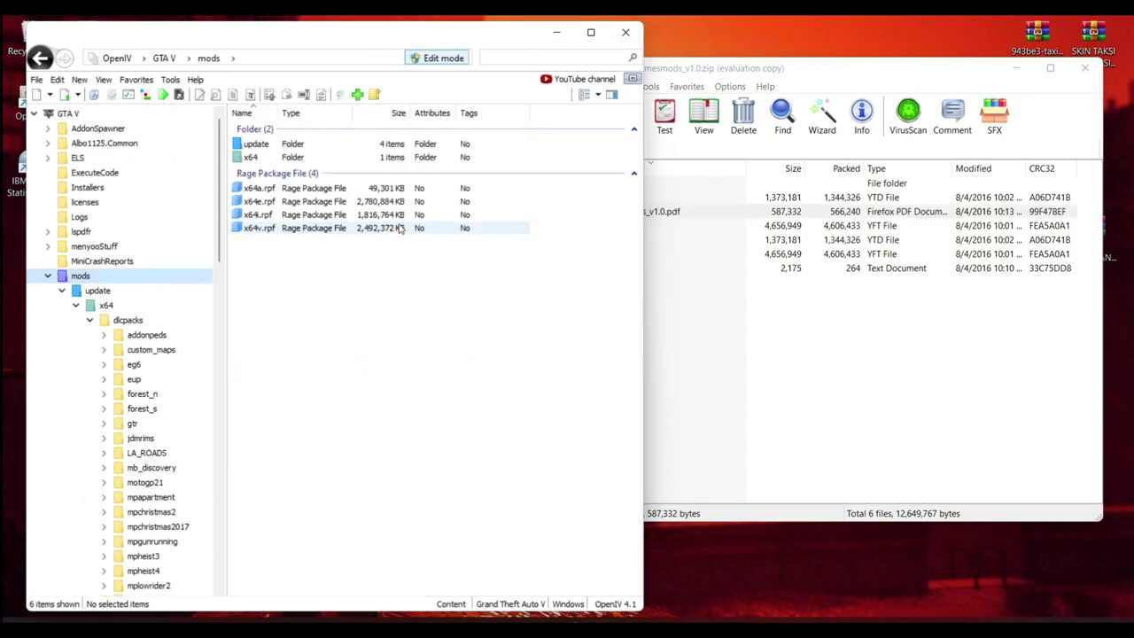
pyautogui.doubleClick(271, 147)
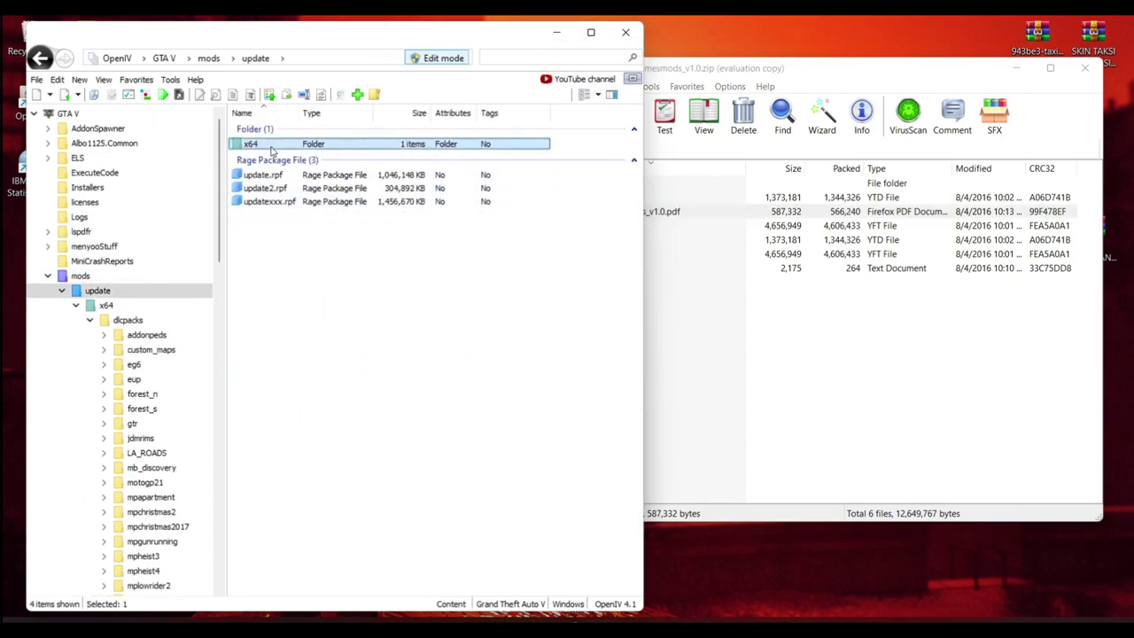
pyautogui.doubleClick(272, 147)
pyautogui.click(274, 148)
pyautogui.doubleClick(274, 148)
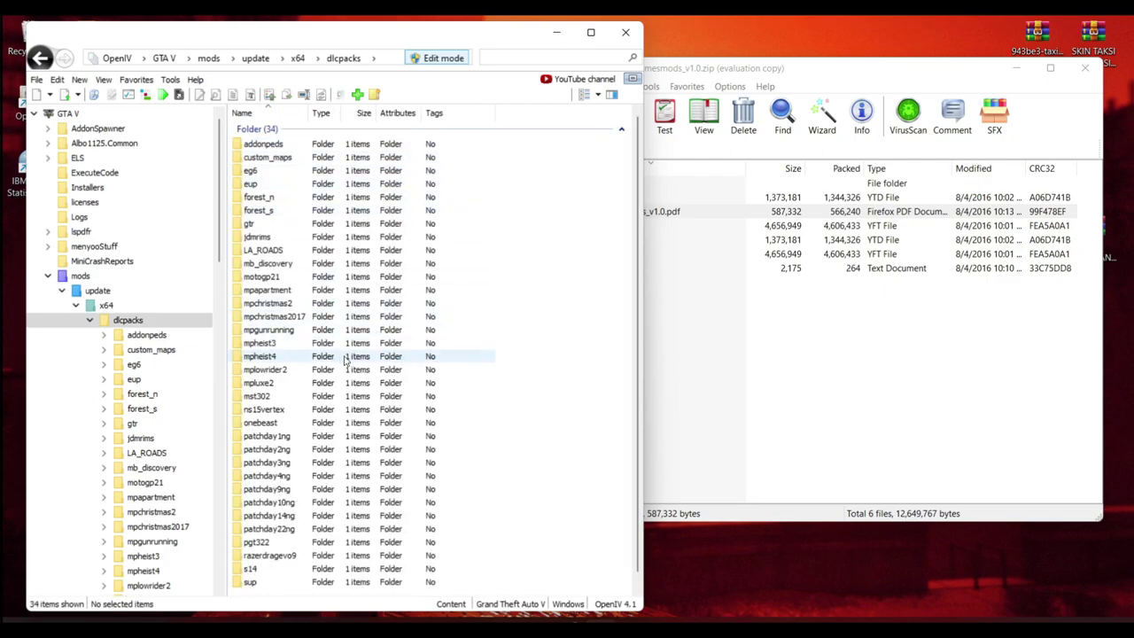
pyautogui.scroll(-1, 321, 363)
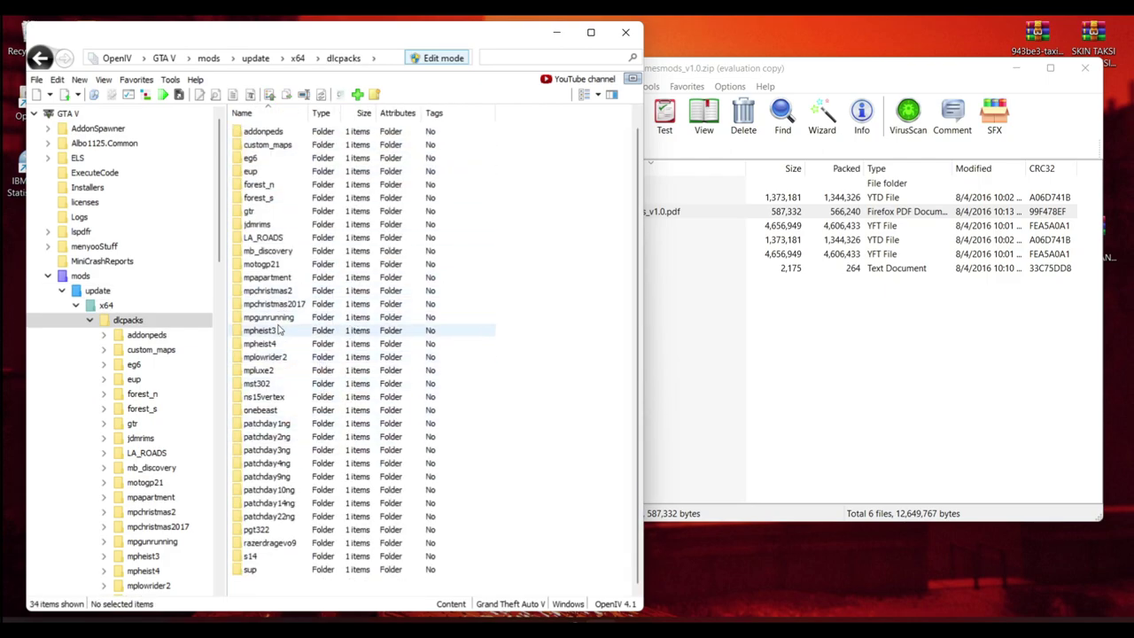
pyautogui.click(270, 372)
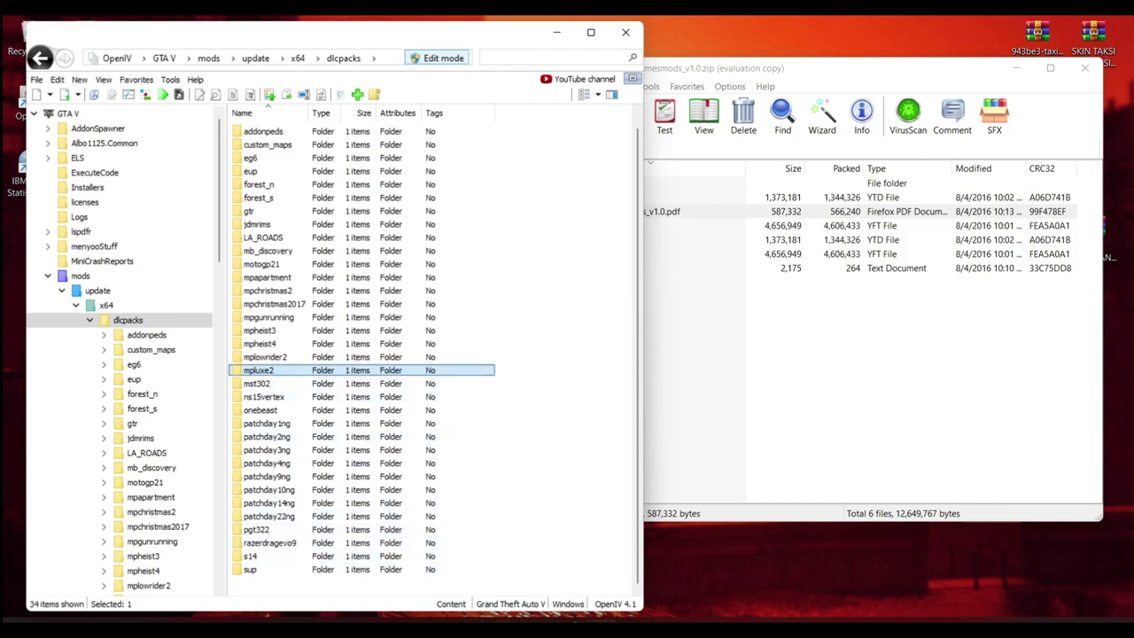
# Switch to File Explorer, go through update and x64 into dlcpacks in the Grand Theft Auto V folder, and copy the mpluxe2 folder.
pyautogui.hotkey('alt', 'Tab')
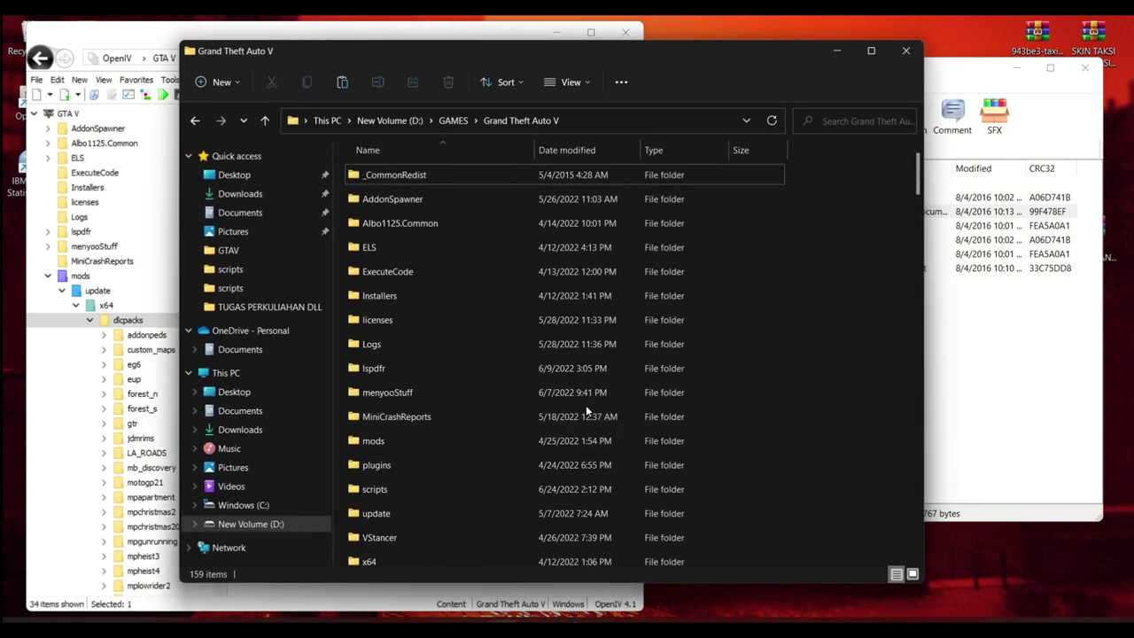
pyautogui.click(384, 521)
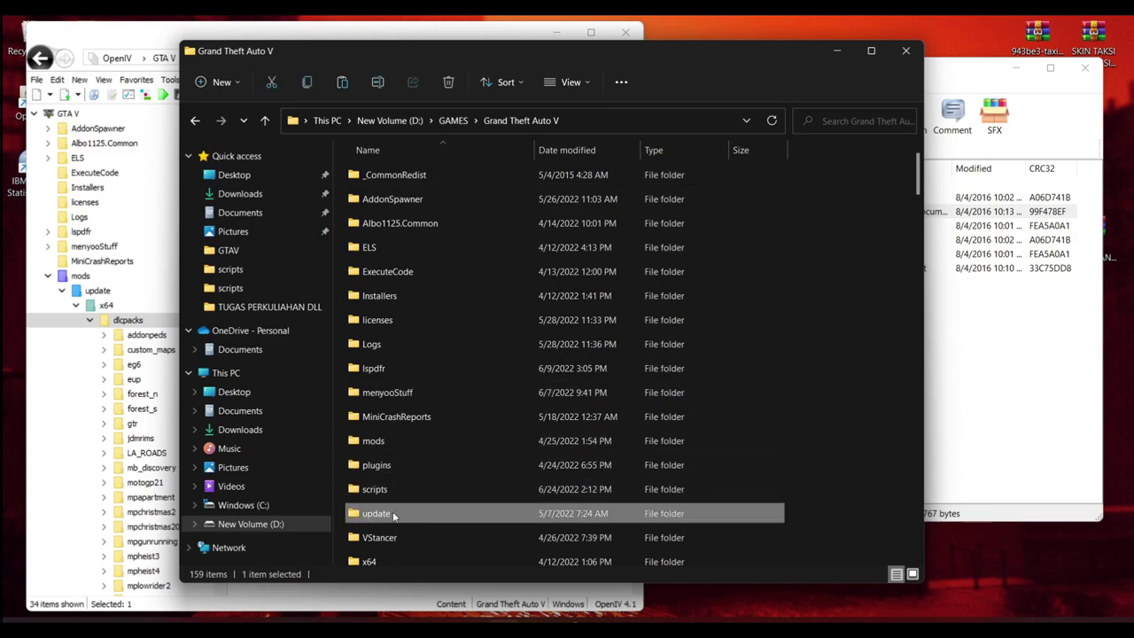
pyautogui.doubleClick(380, 513)
pyautogui.click(361, 177)
pyautogui.doubleClick(361, 177)
pyautogui.click(368, 199)
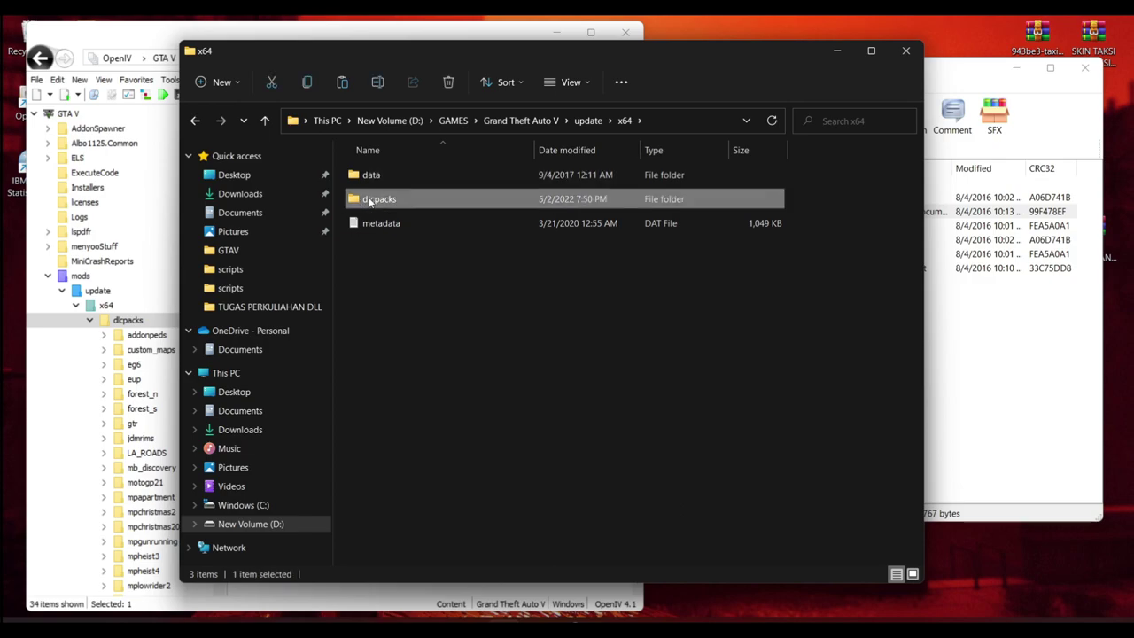
pyautogui.doubleClick(368, 198)
pyautogui.scroll(-2, 528, 427)
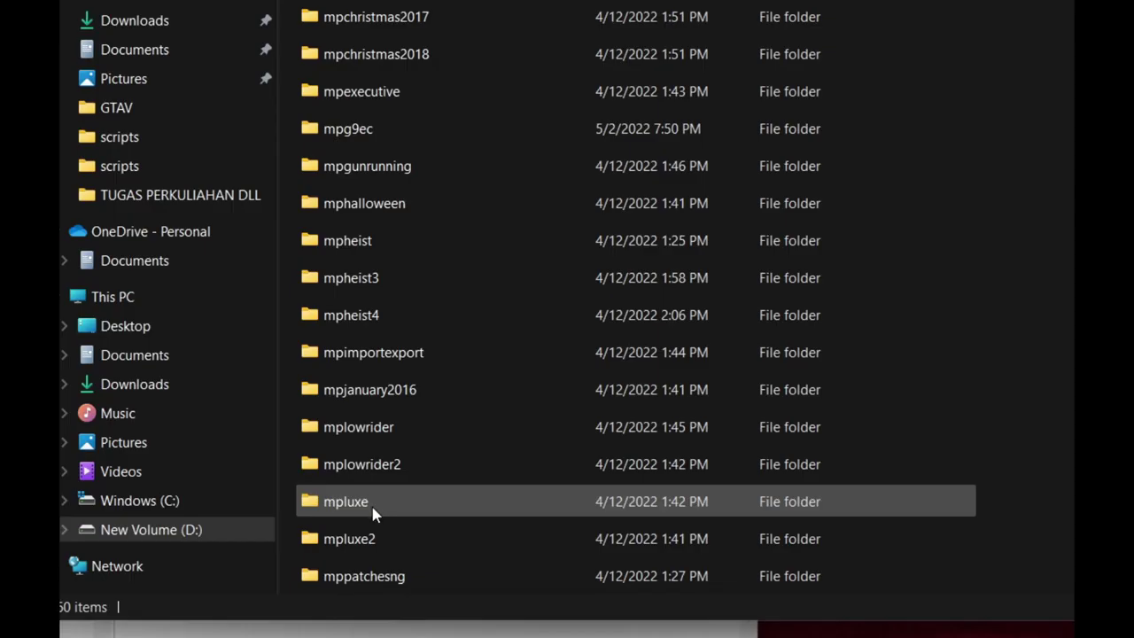
pyautogui.click(407, 530)
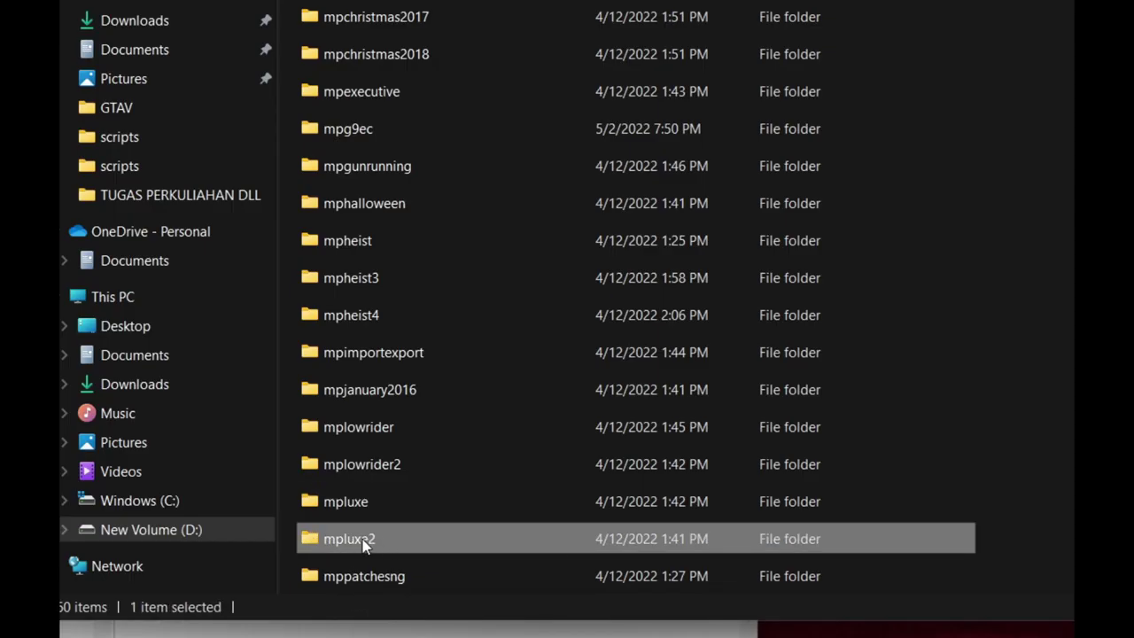
pyautogui.rightClick(305, 539)
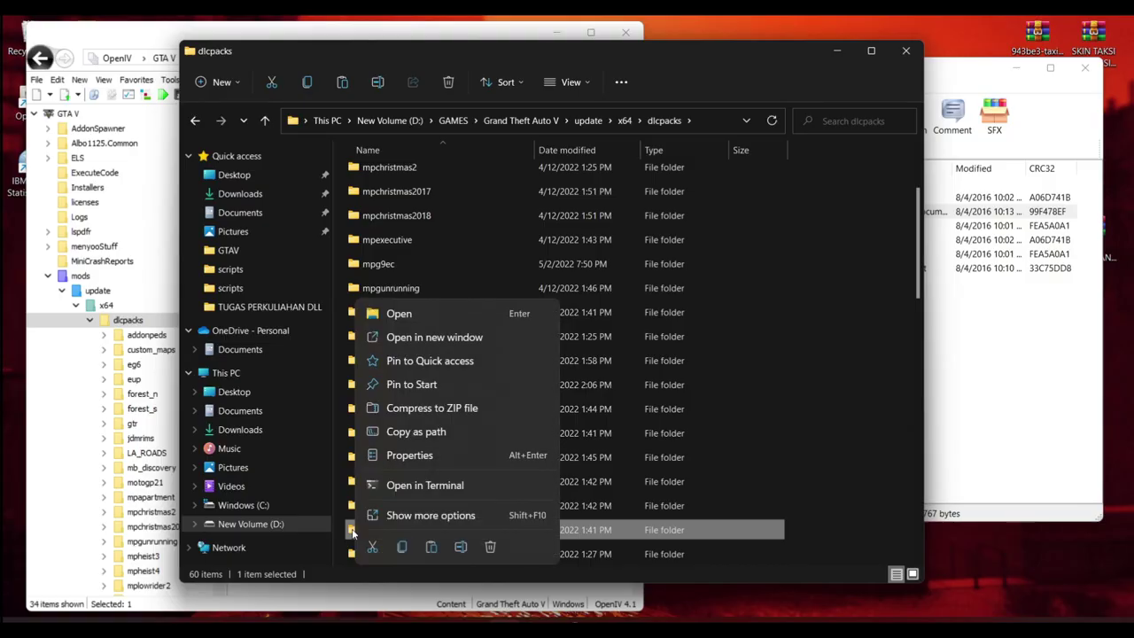
pyautogui.click(403, 548)
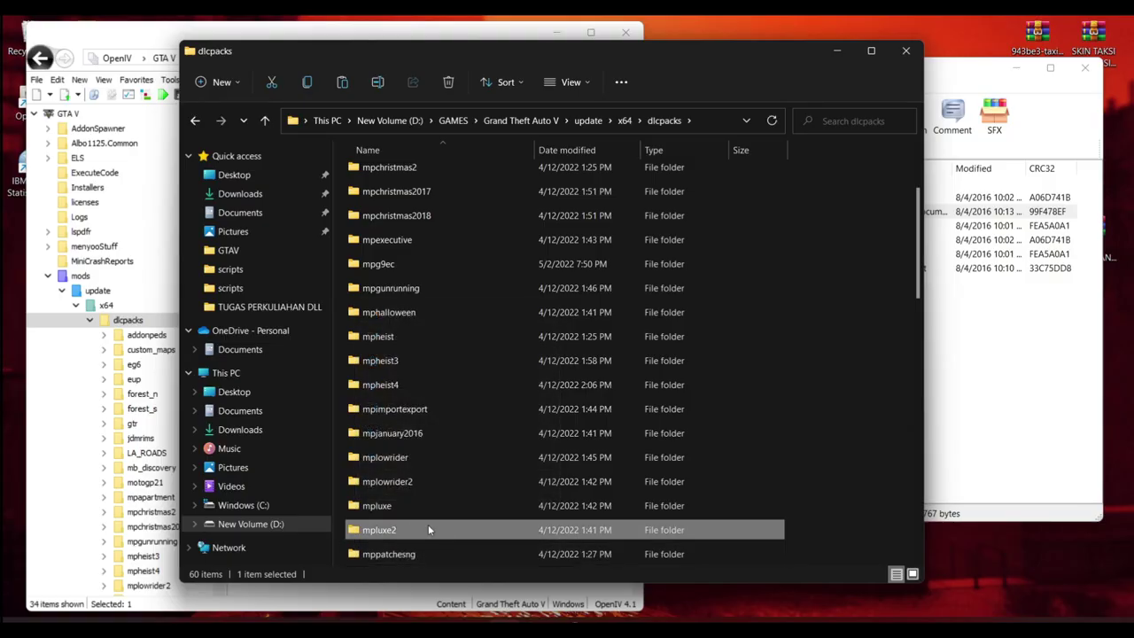
# Go to mods\update\x64\dlcpacks in the Grand Theft Auto V folder, show the paste option without pasting, and close File Explorer.
pyautogui.click(523, 120)
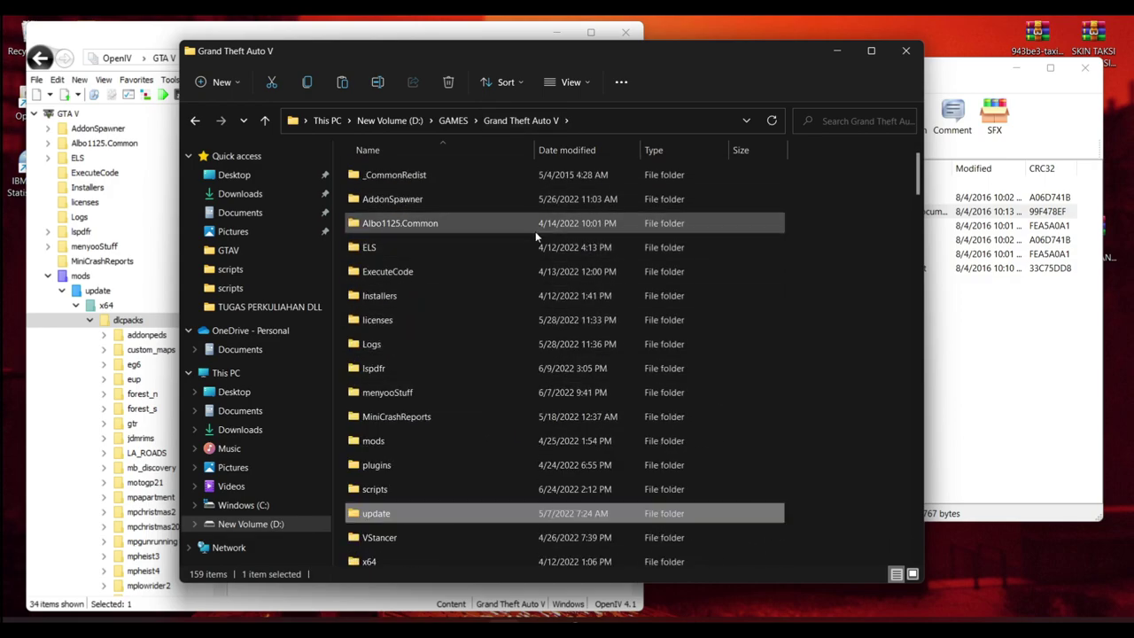
pyautogui.doubleClick(382, 441)
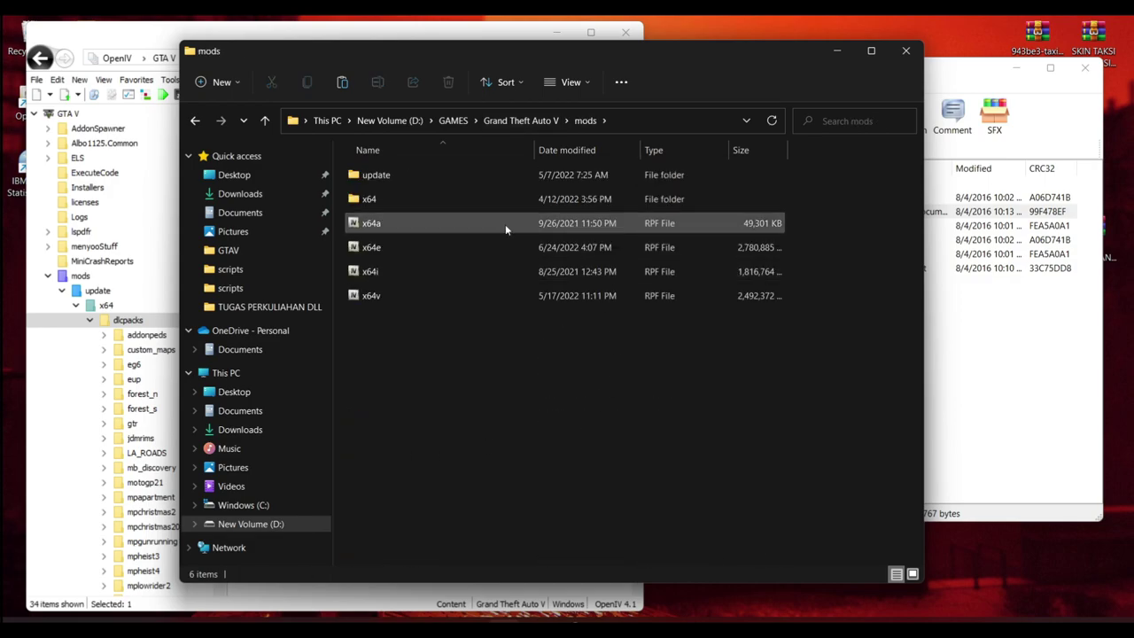
pyautogui.doubleClick(385, 175)
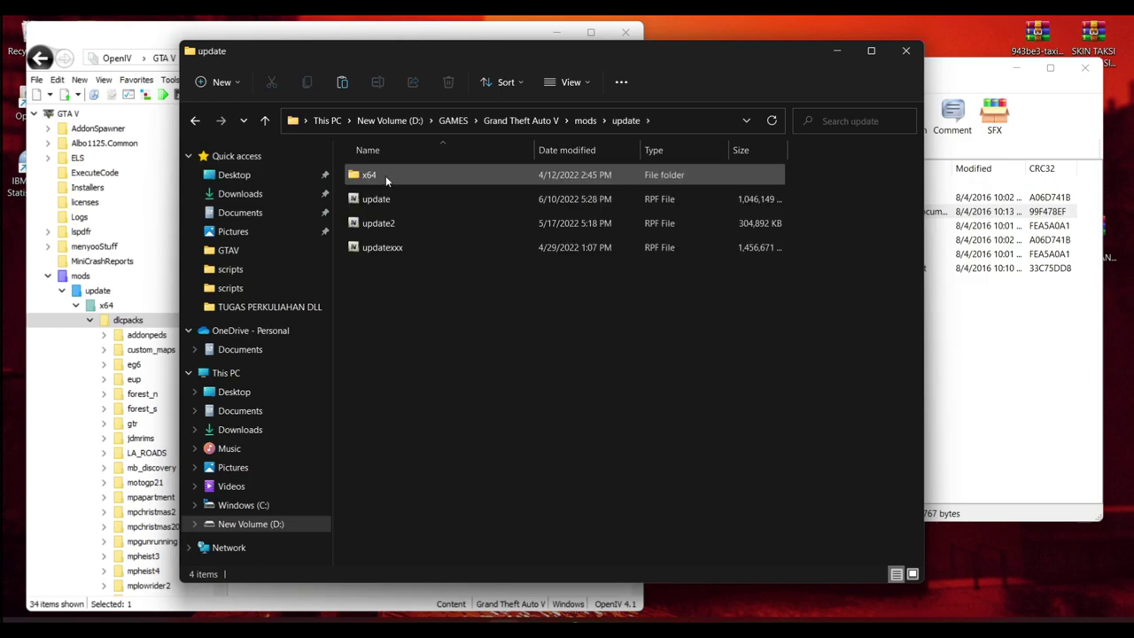
pyautogui.doubleClick(386, 175)
pyautogui.doubleClick(385, 177)
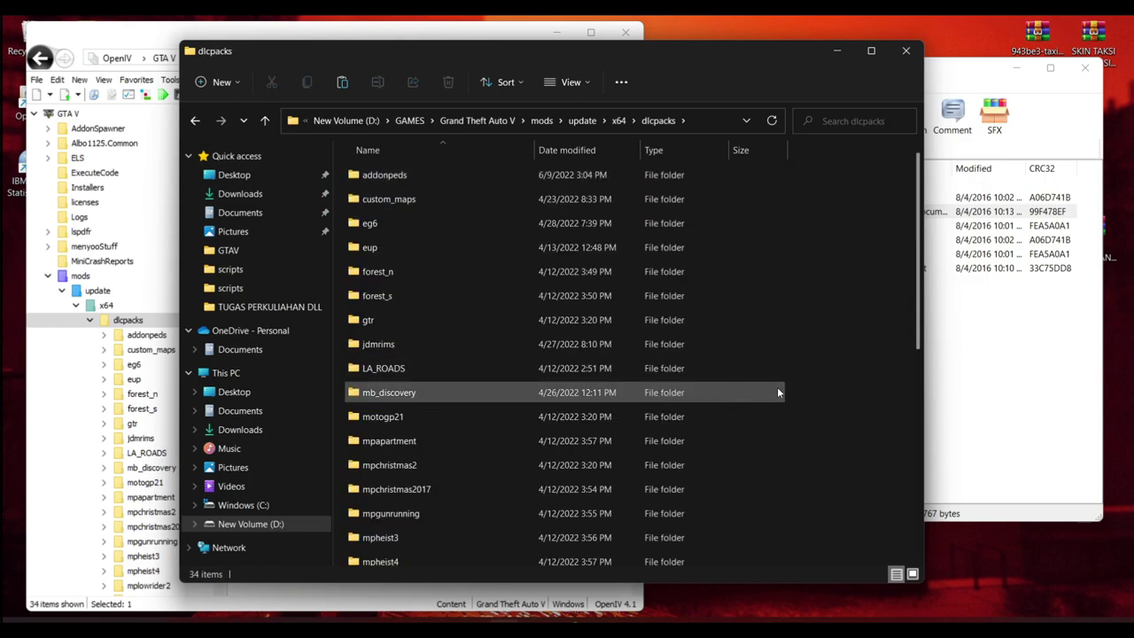
pyautogui.rightClick(836, 391)
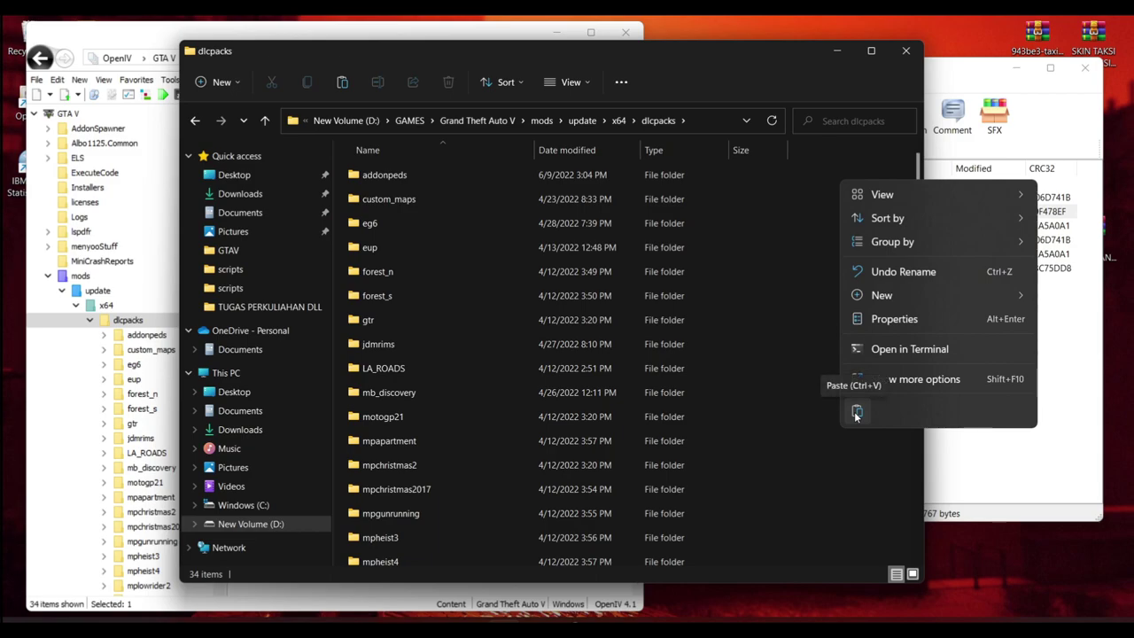
pyautogui.click(838, 473)
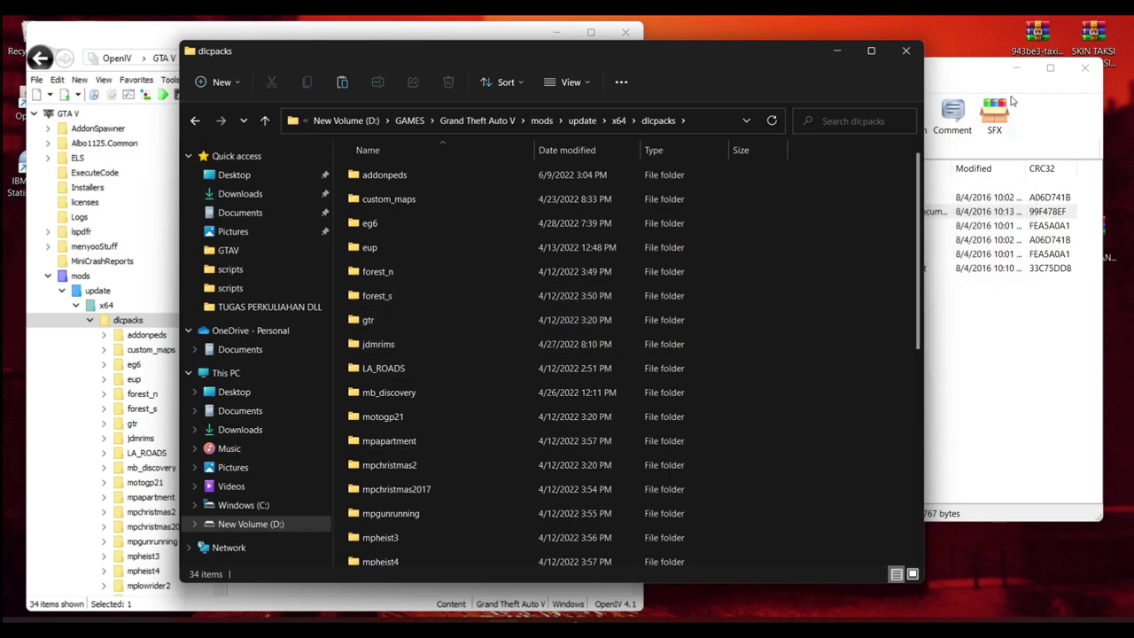
pyautogui.click(914, 55)
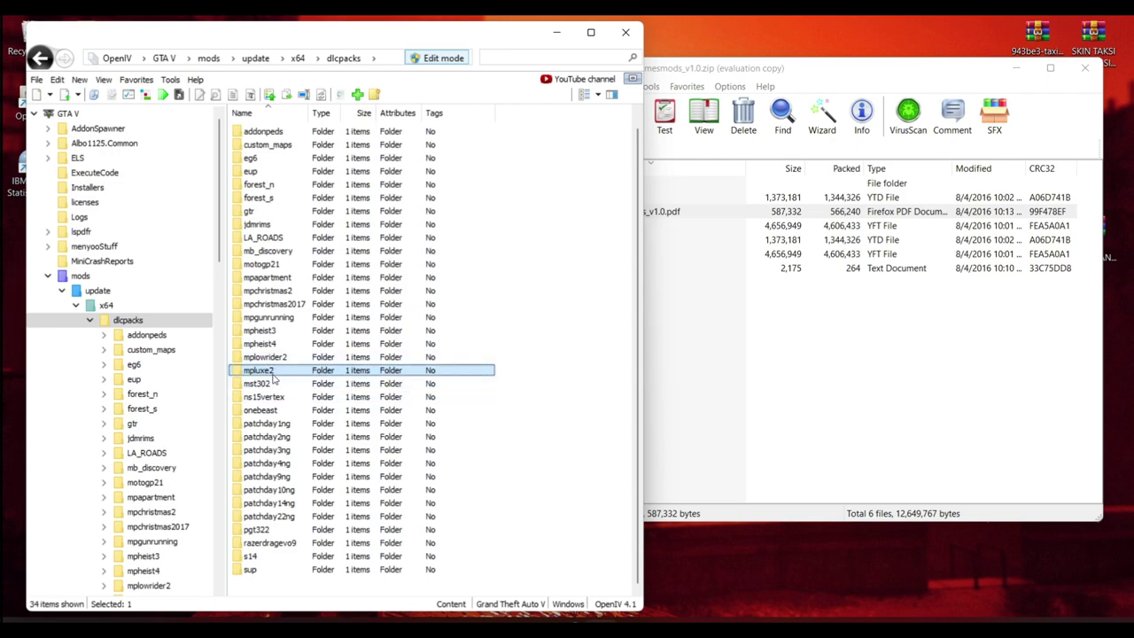
# In OpenIV, open mpluxe2 and go through dlc.rpf and common into the data folder.
pyautogui.doubleClick(239, 375)
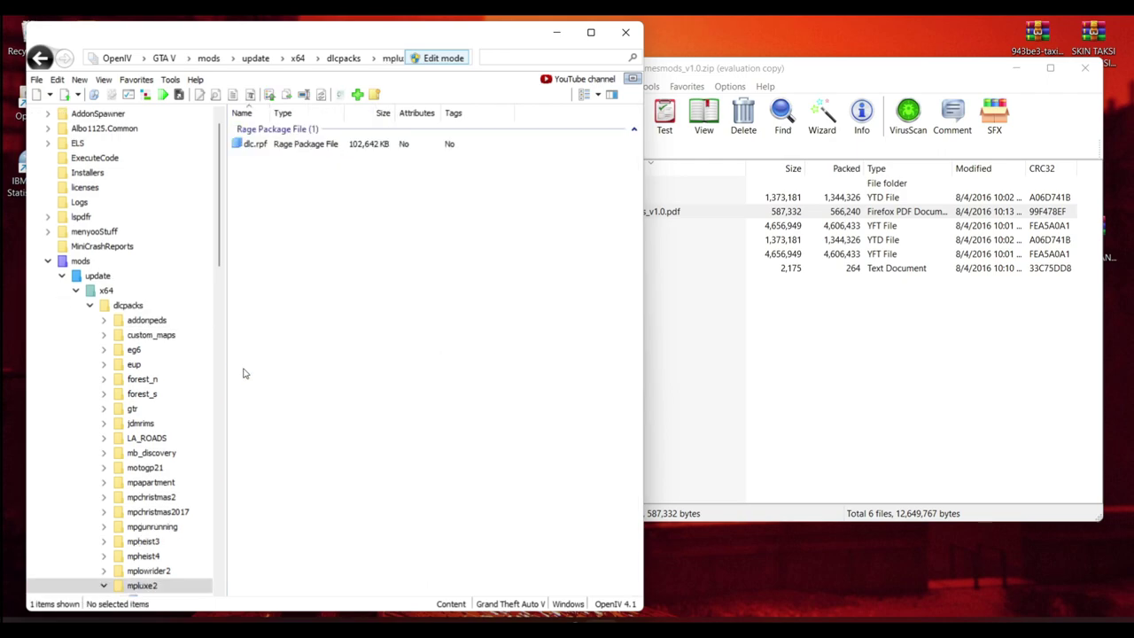
pyautogui.doubleClick(252, 143)
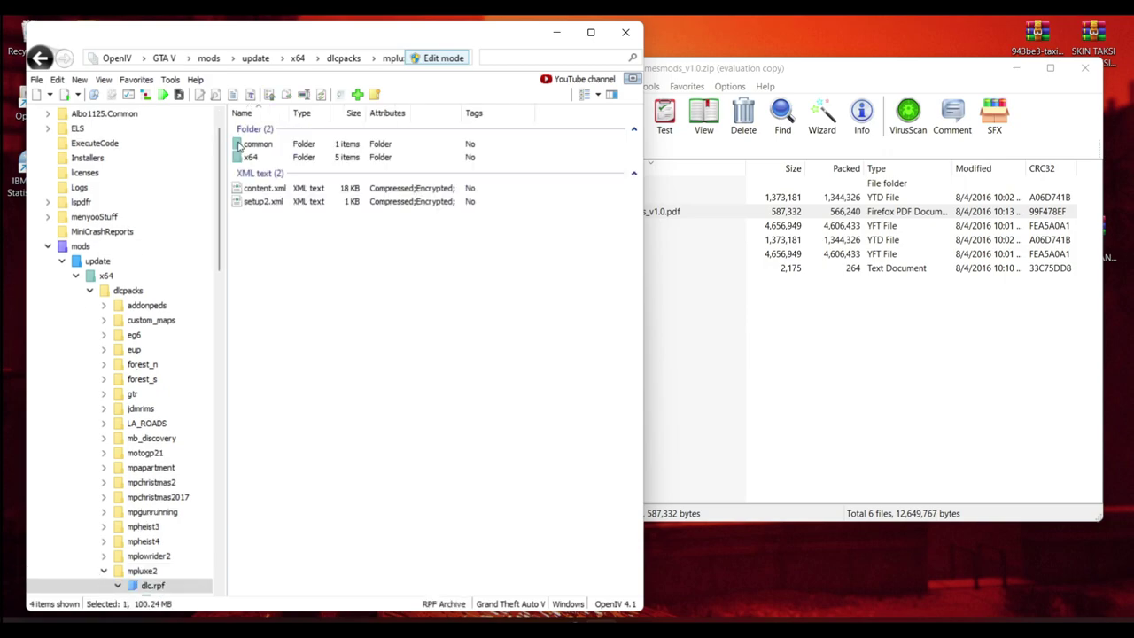
pyautogui.doubleClick(252, 144)
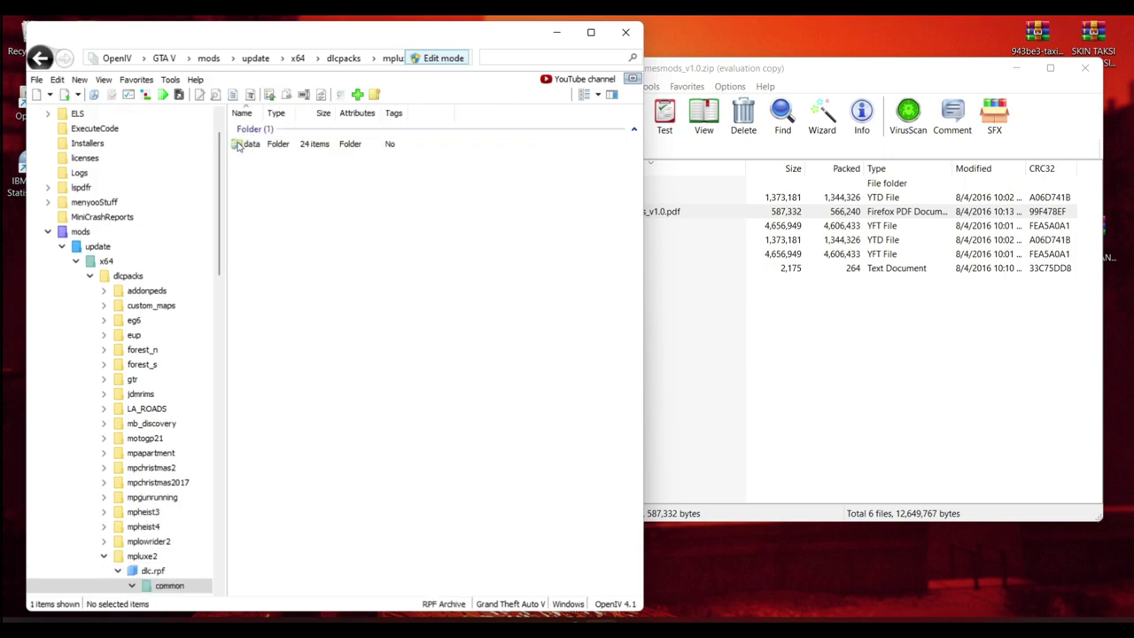
pyautogui.doubleClick(239, 144)
# Move the archive window aside, open carvariations.meta for editing, and insert a blank line after the last </Item>, above </variationData>.
pyautogui.click(270, 275)
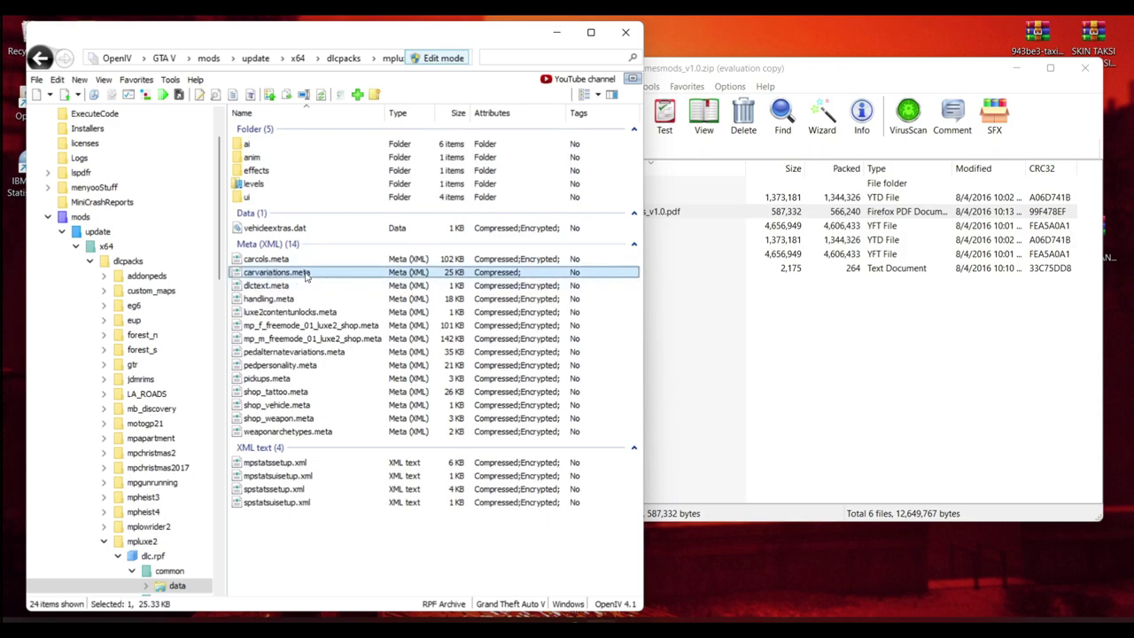
pyautogui.click(732, 341)
pyautogui.moveTo(831, 68); pyautogui.dragTo(939, 67)
pyautogui.click(281, 274)
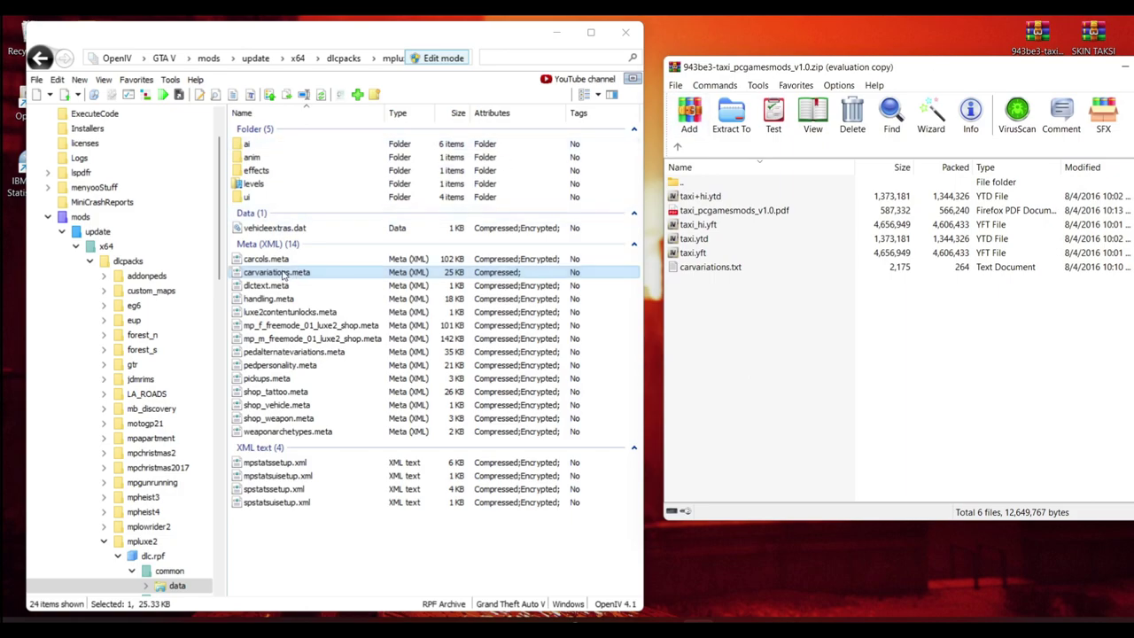
pyautogui.rightClick(283, 276)
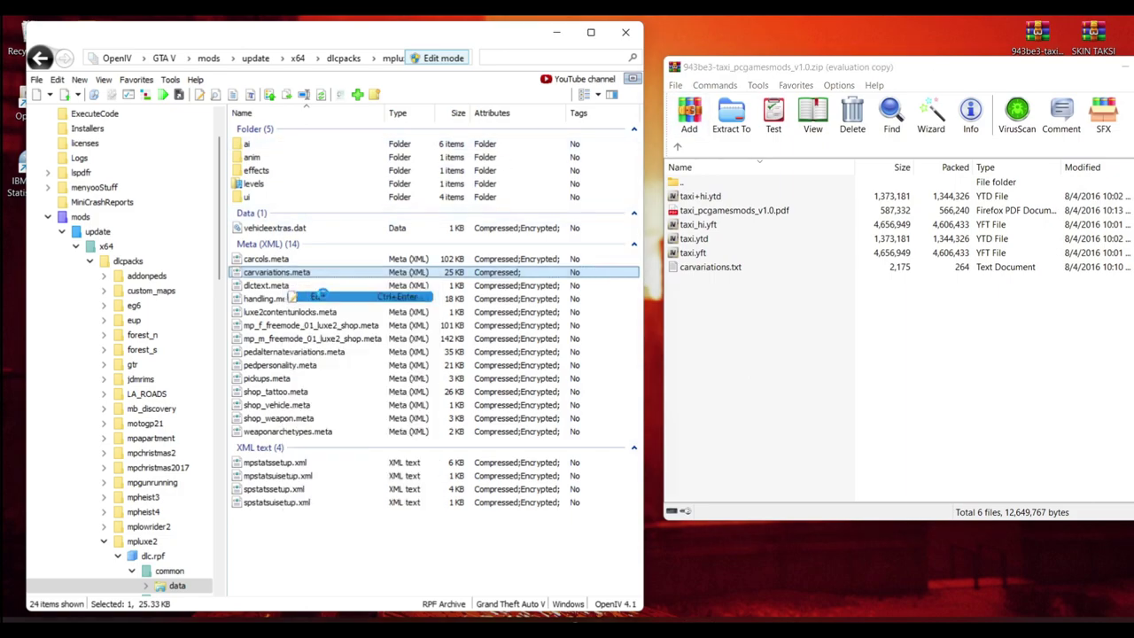
pyautogui.click(321, 297)
pyautogui.scroll(-4, 653, 248)
pyautogui.moveTo(646, 219); pyautogui.dragTo(646, 478)
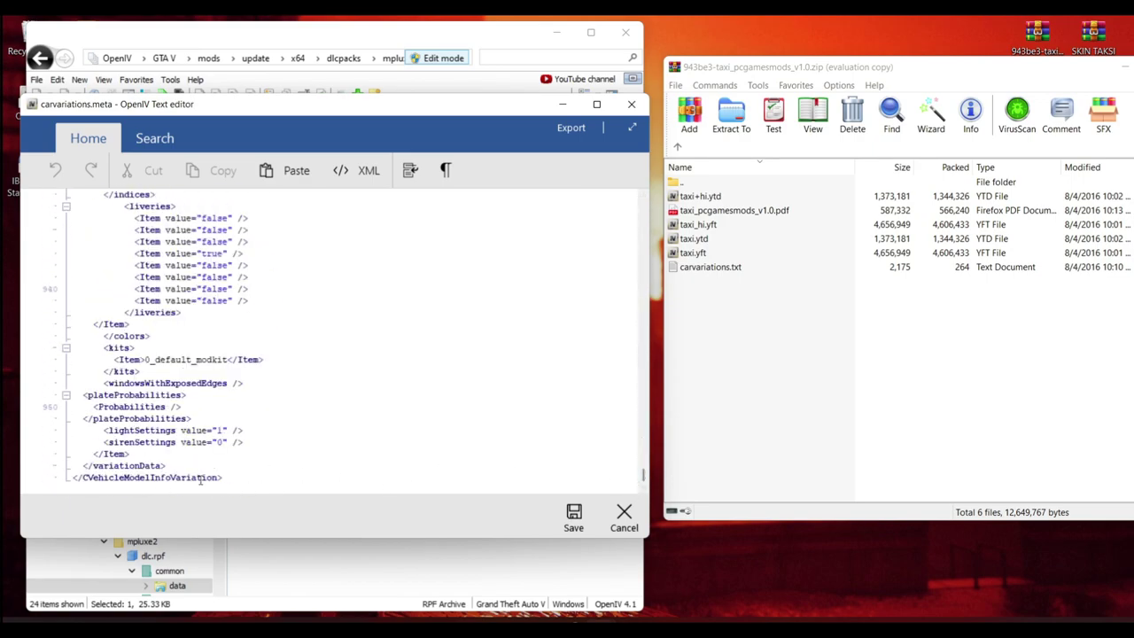
pyautogui.click(147, 454)
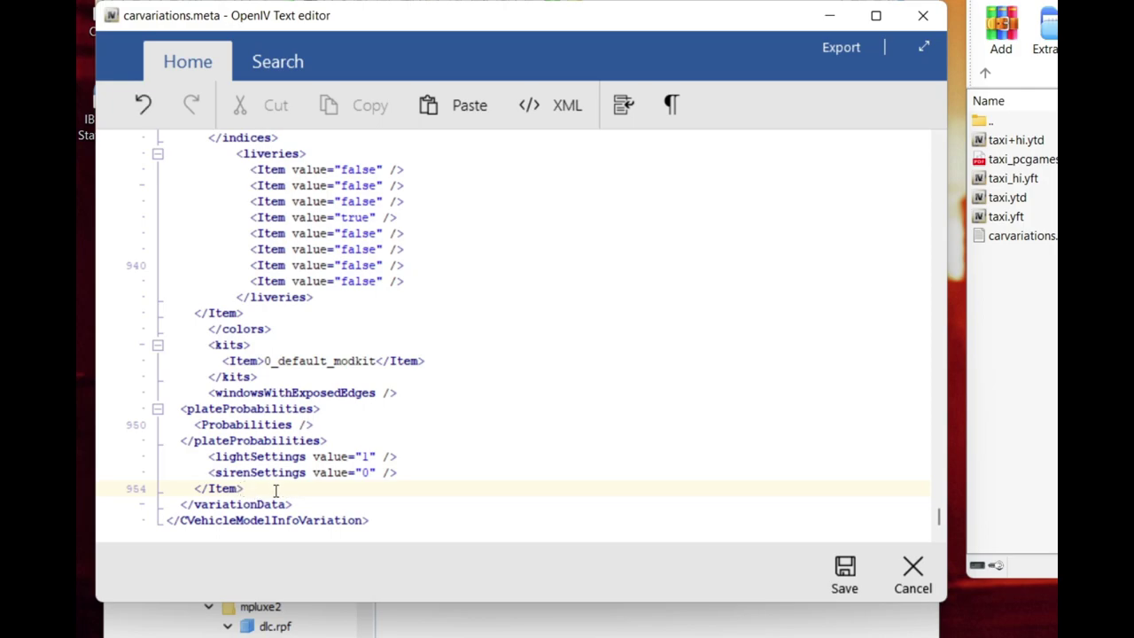
pyautogui.press('Return')
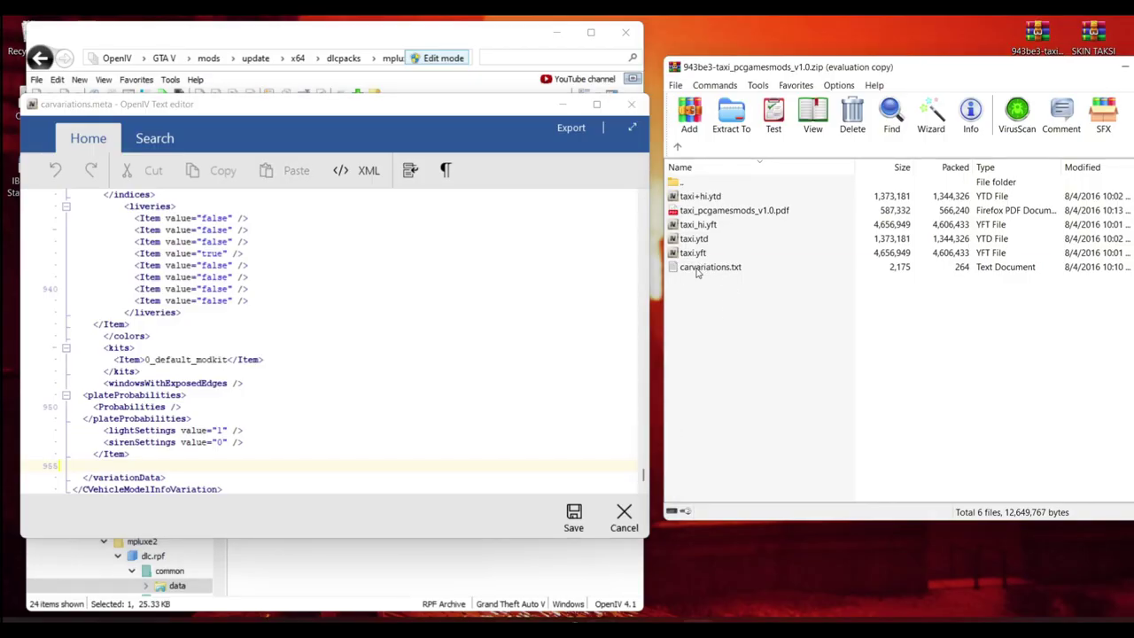
# Open carvariations.txt from the taxi mod archive, copy its entire text, and close Notepad.
pyautogui.click(697, 270)
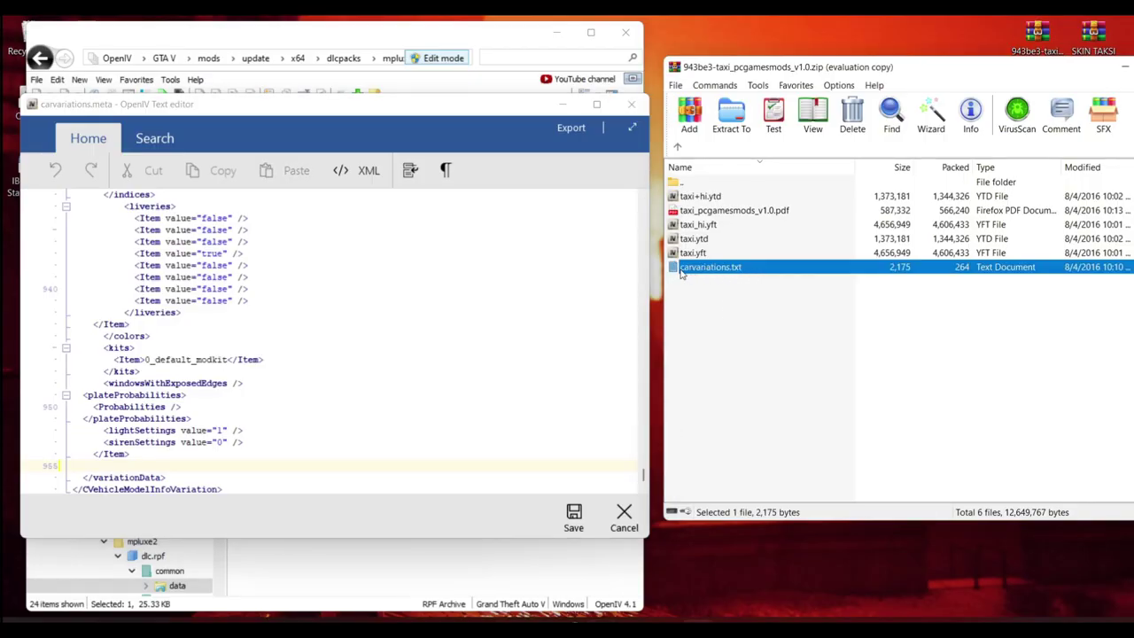
pyautogui.doubleClick(675, 270)
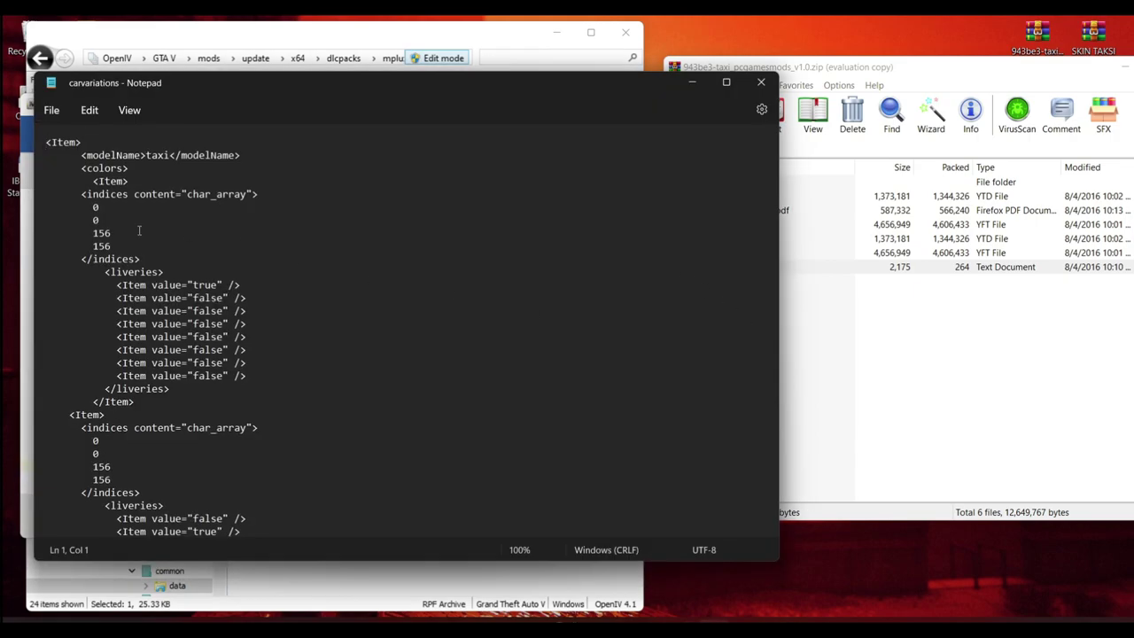
pyautogui.click(72, 153)
pyautogui.hotkey('ctrl', 'a')
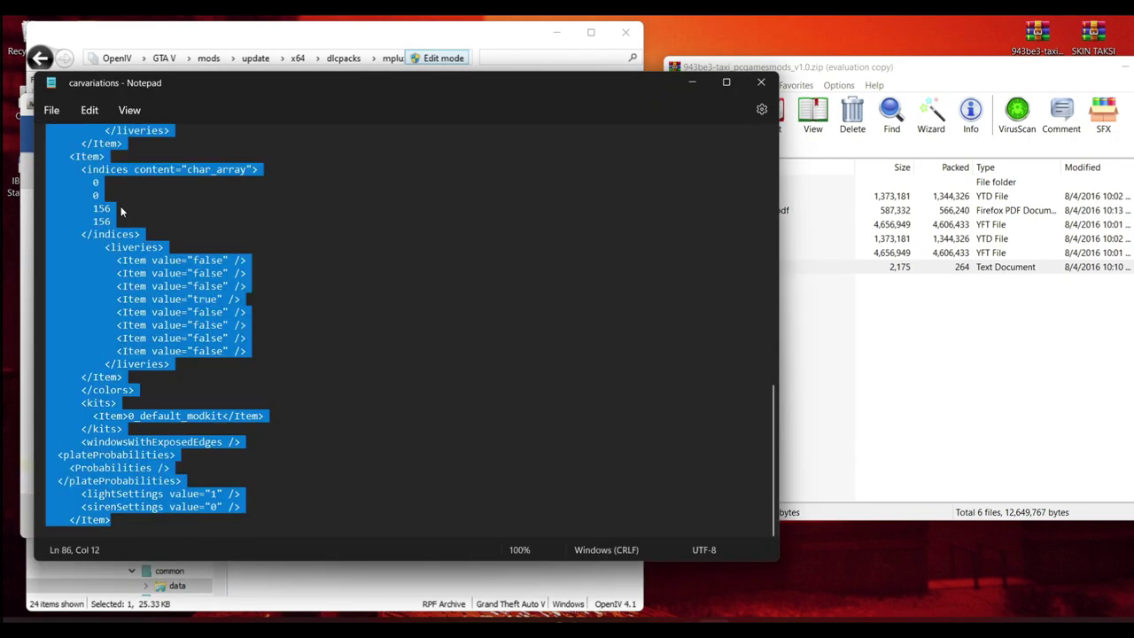
pyautogui.rightClick(145, 285)
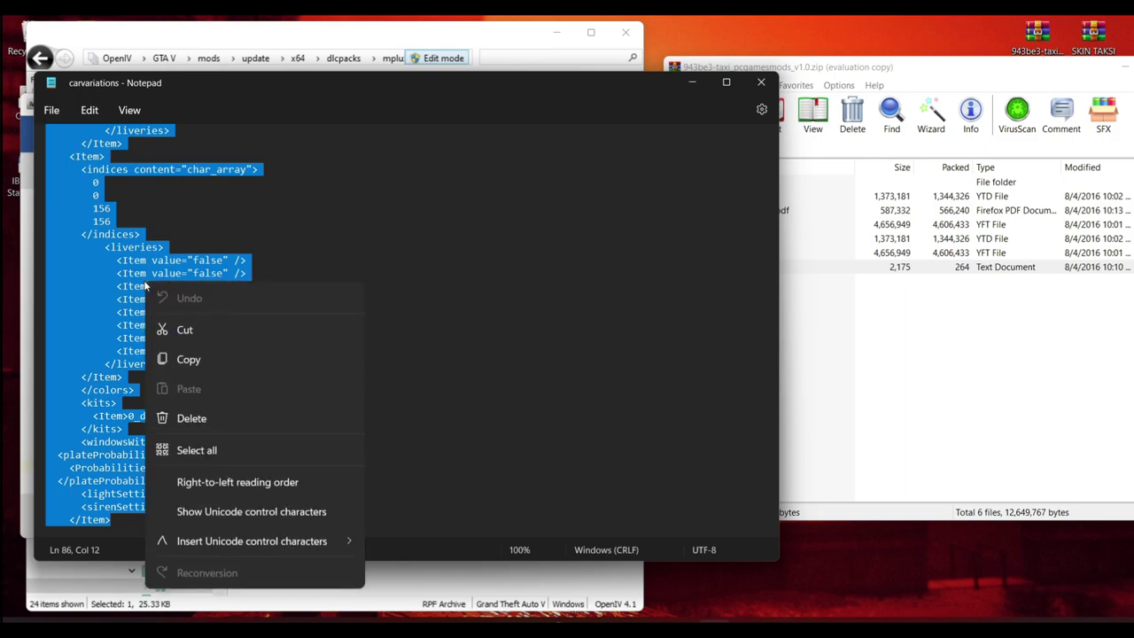
pyautogui.click(189, 360)
pyautogui.click(760, 82)
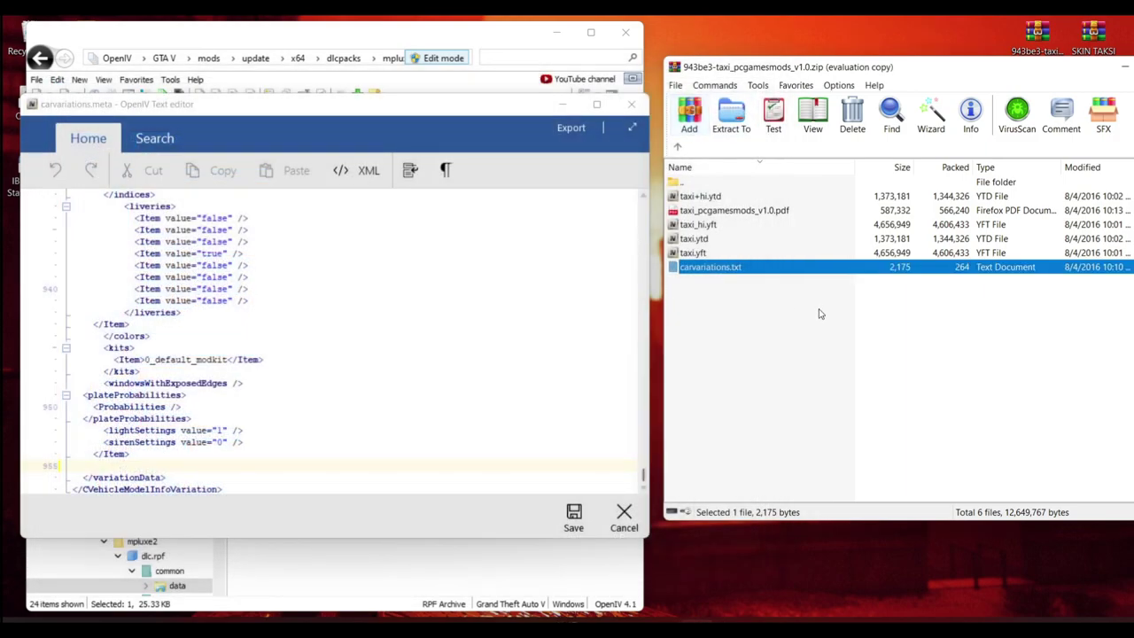
# Paste the copied taxi entry into the blank line above </variationData> in carvariations.meta, review it, and close the editor without saving.
pyautogui.click(104, 464)
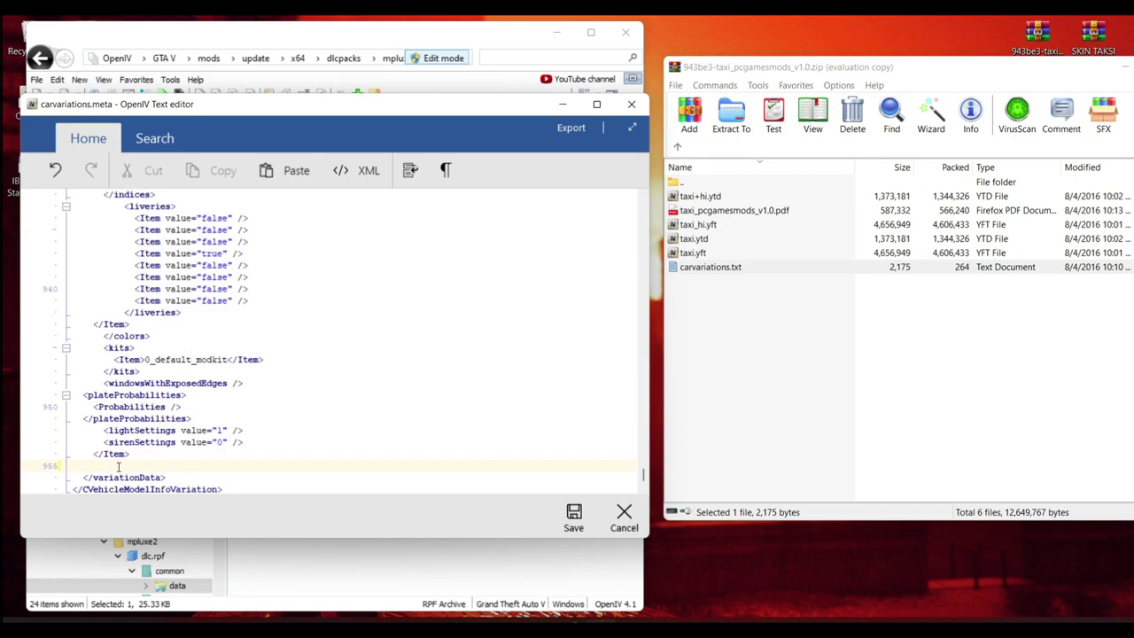
pyautogui.hotkey('ctrl', 'v')
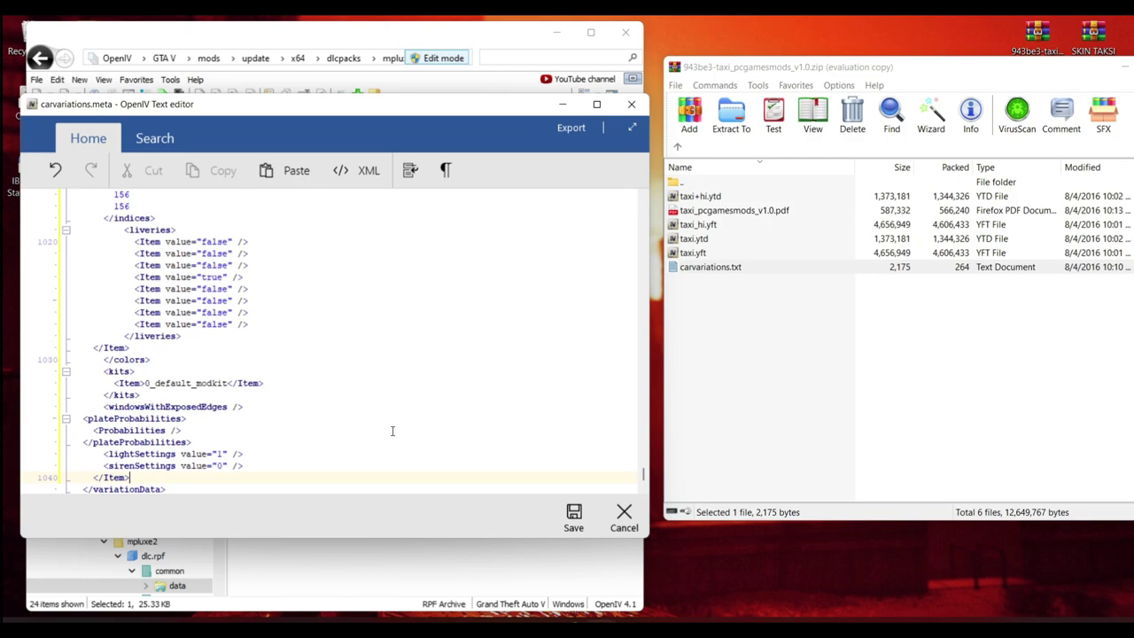
pyautogui.scroll(4, 388, 431)
pyautogui.scroll(-5, 401, 408)
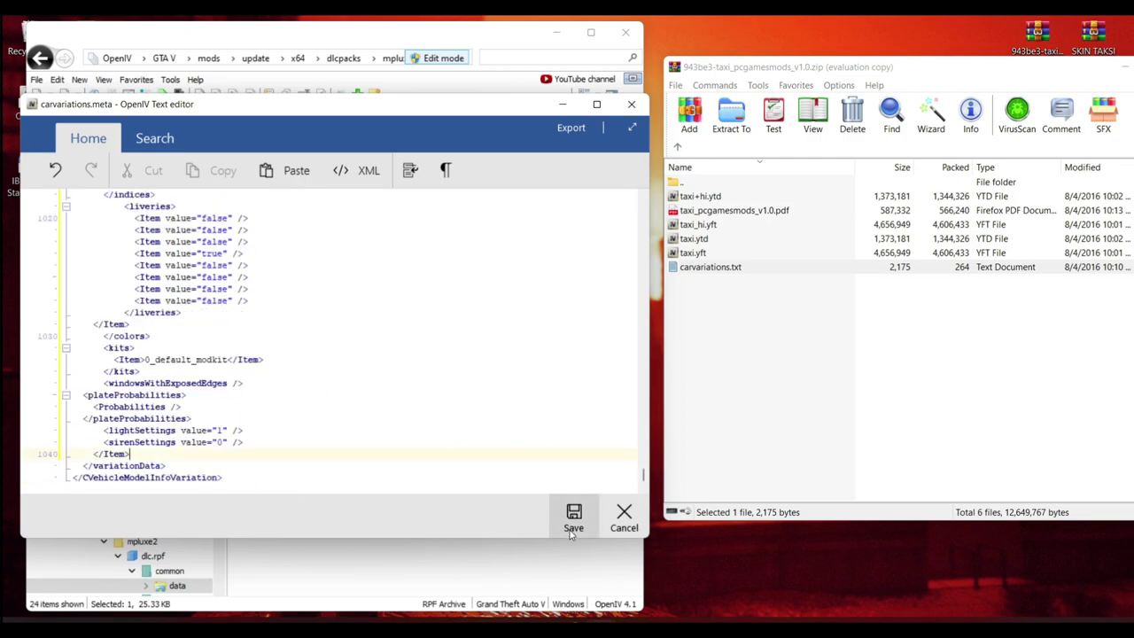
pyautogui.click(624, 518)
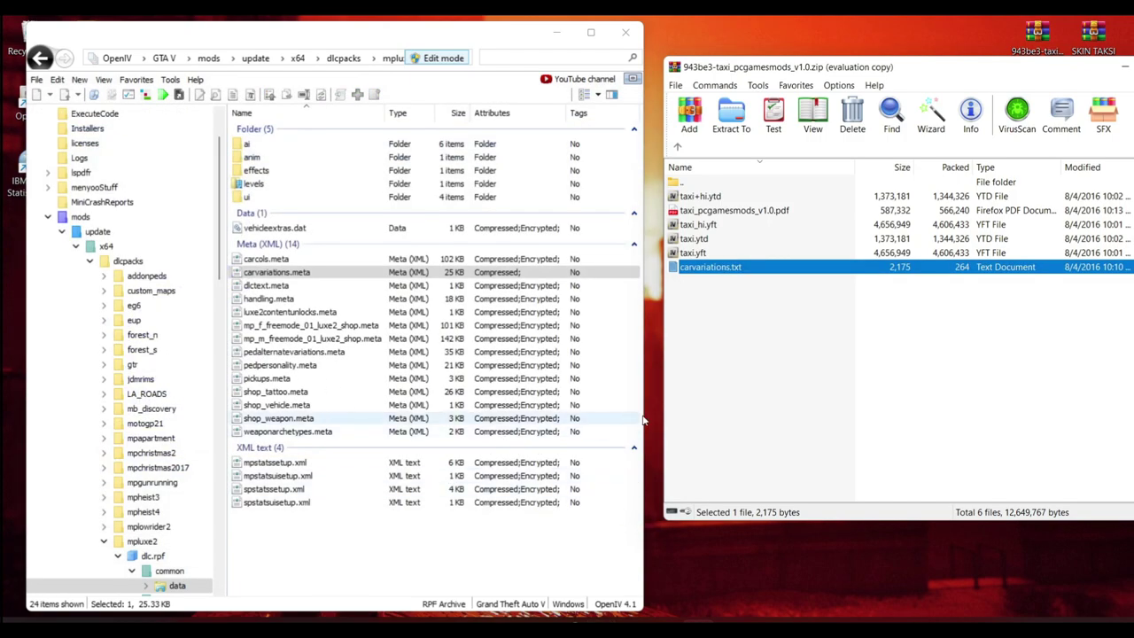
# Close the taxi mod archive and, in OpenIV, go from mods through x64e.rpf, levels and gta5 into vehicles.rpf.
pyautogui.click(799, 351)
pyautogui.moveTo(981, 72); pyautogui.dragTo(830, 77)
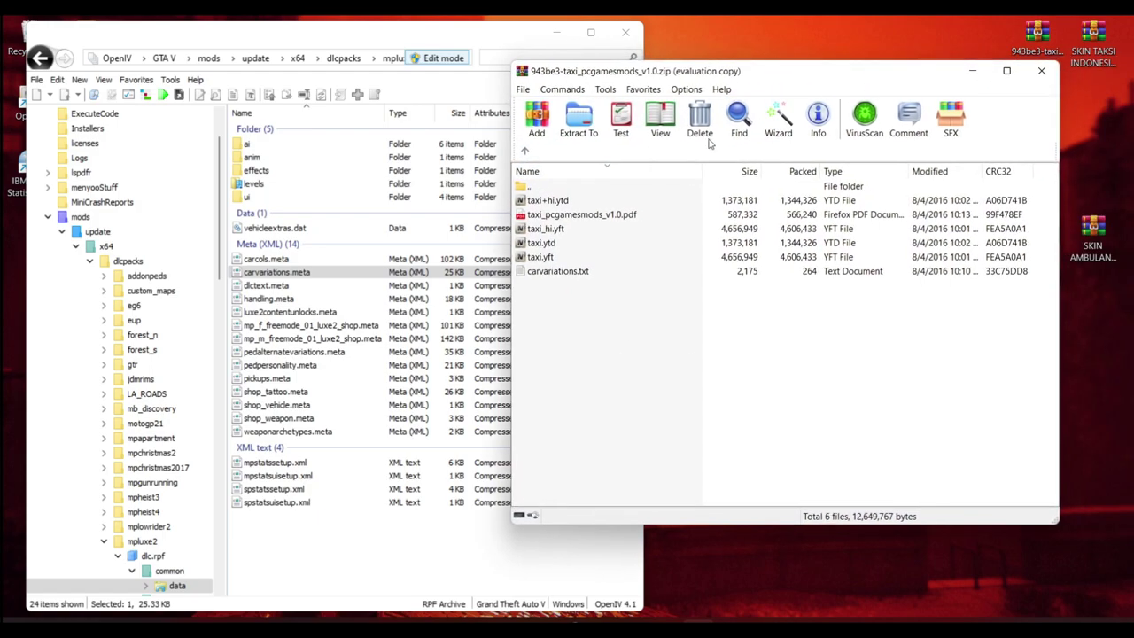
pyautogui.click(1042, 71)
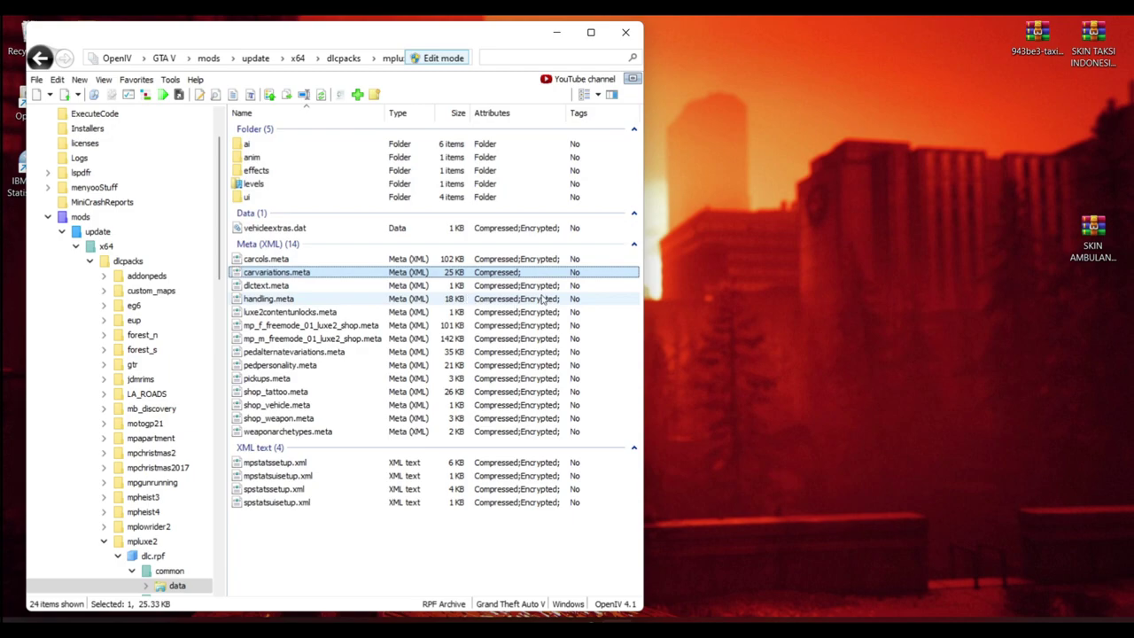
pyautogui.click(78, 217)
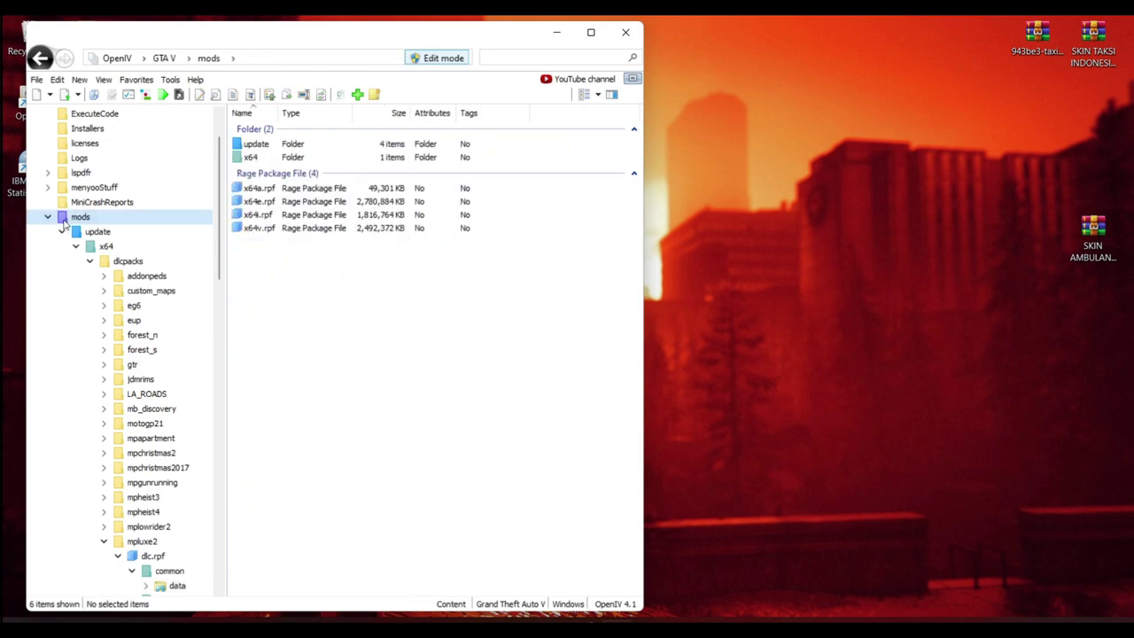
pyautogui.click(265, 202)
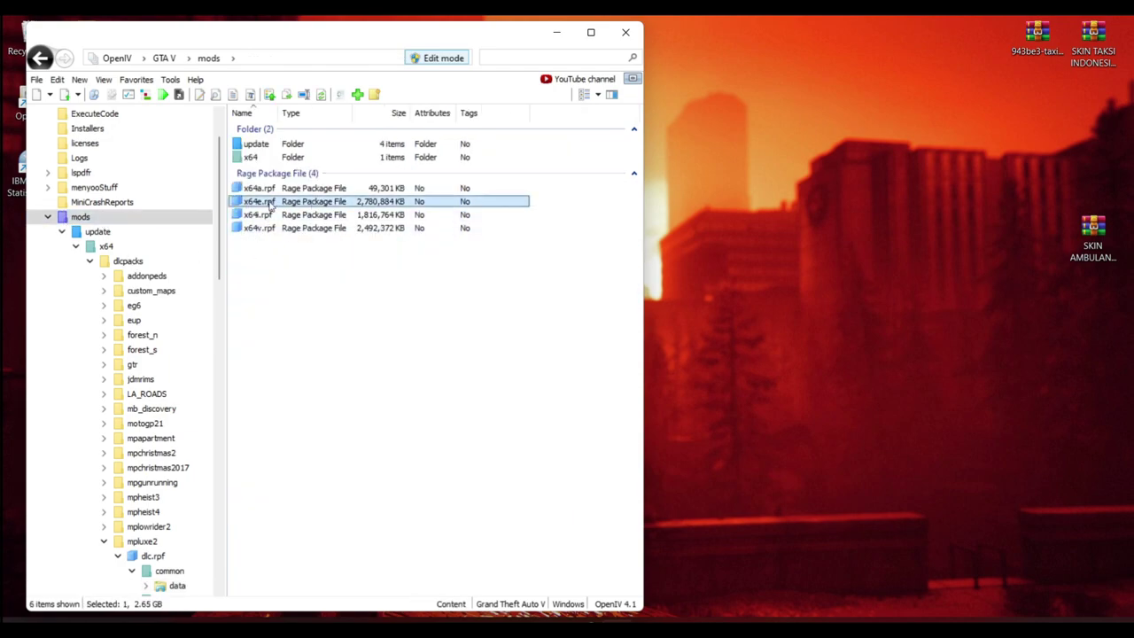
pyautogui.doubleClick(237, 204)
pyautogui.doubleClick(239, 145)
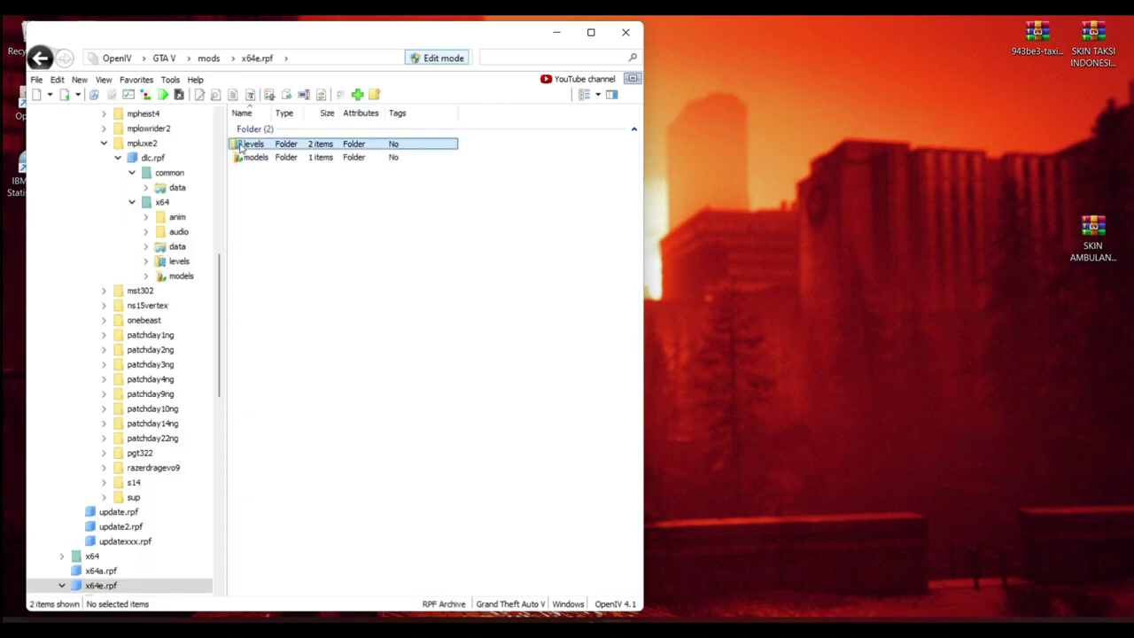
pyautogui.doubleClick(248, 158)
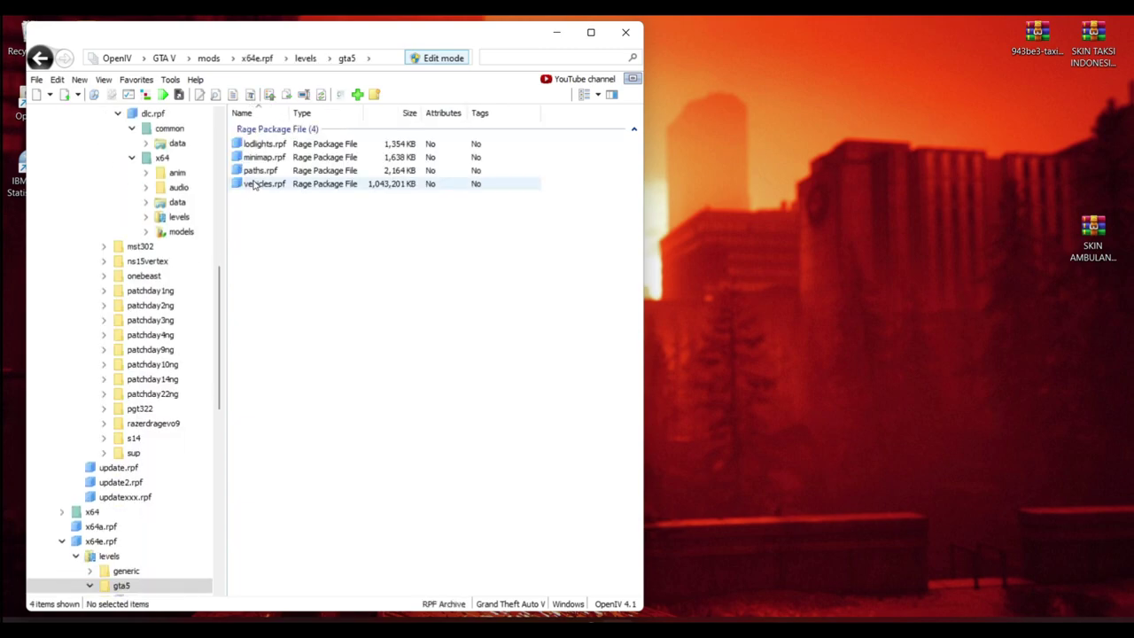
pyautogui.click(244, 186)
pyautogui.doubleClick(245, 183)
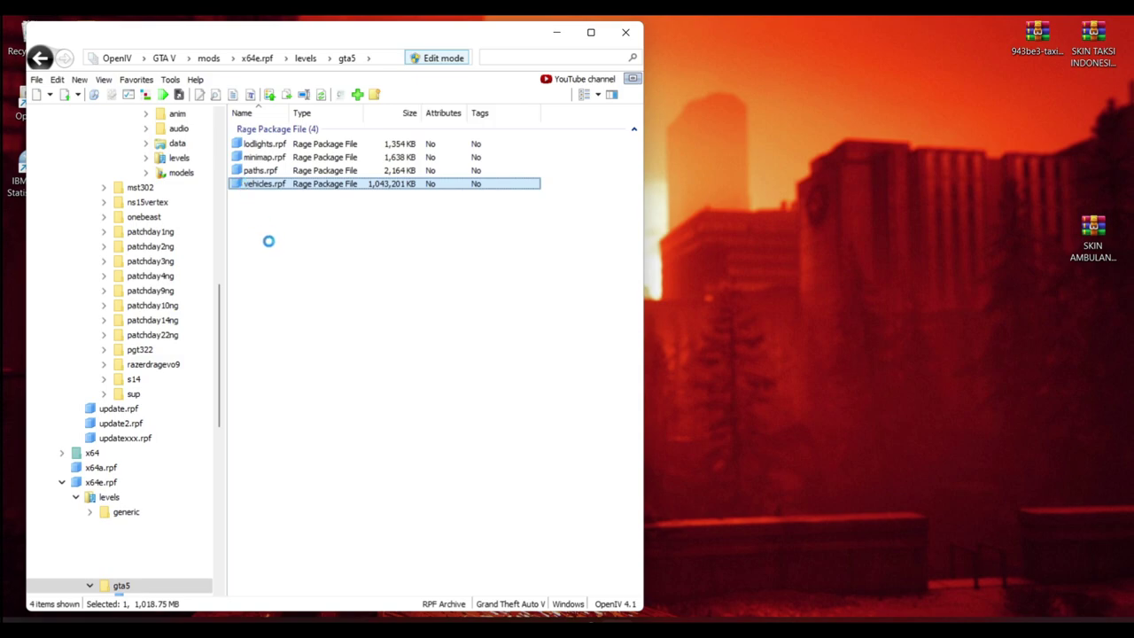
# Find taxi.yft in vehicles.rpf, inspect the taxi in the model viewer, and close the viewer.
pyautogui.click(273, 348)
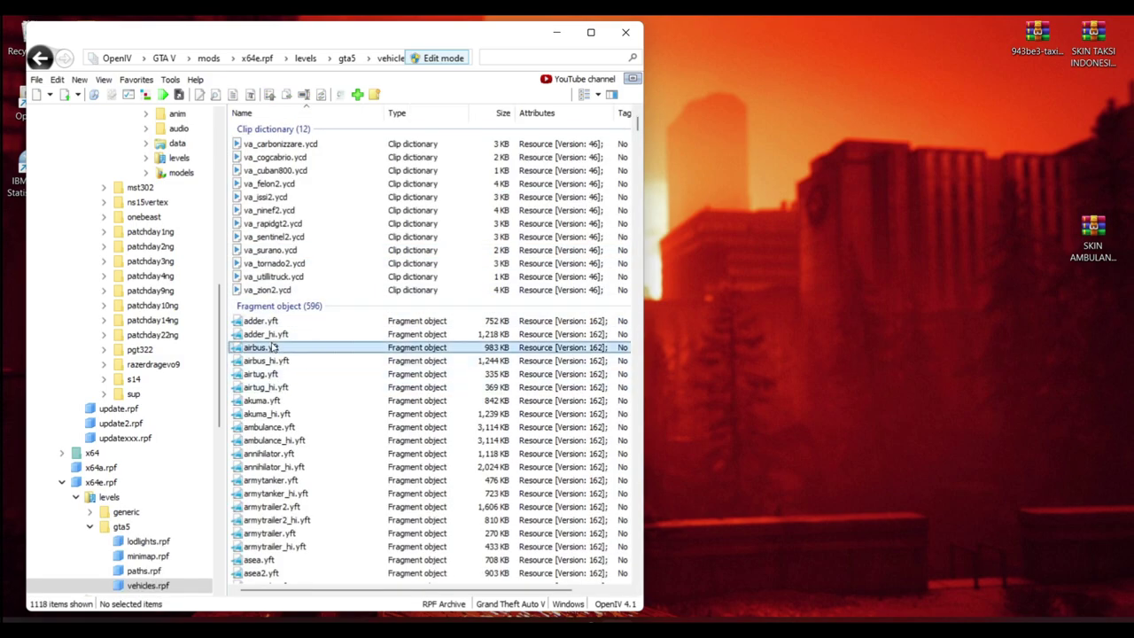
pyautogui.press('t')
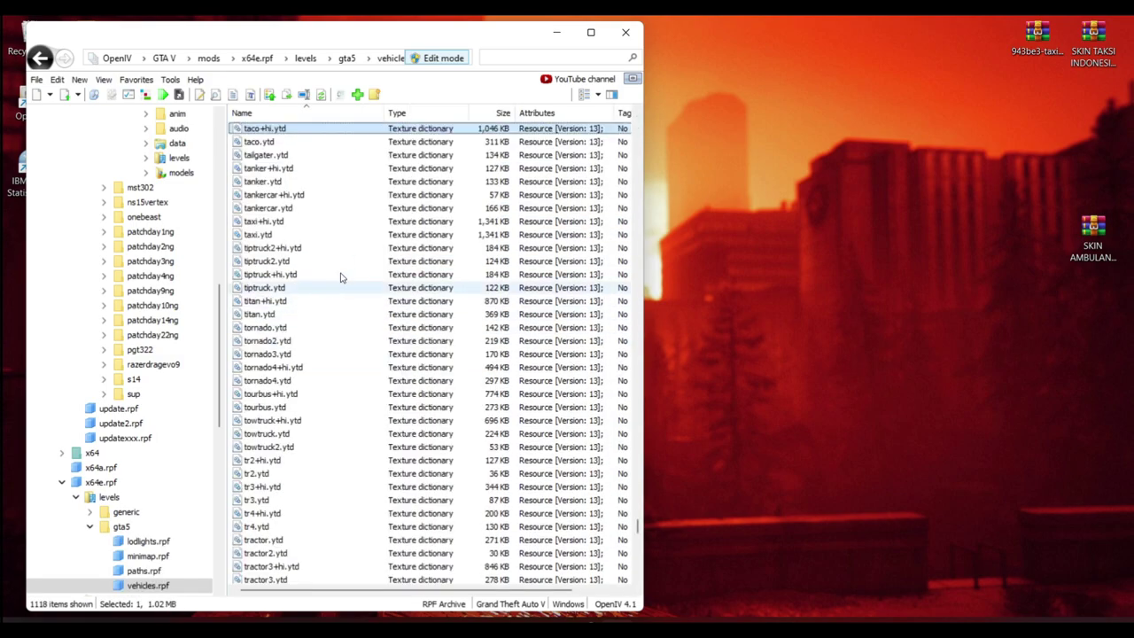
pyautogui.press('t')
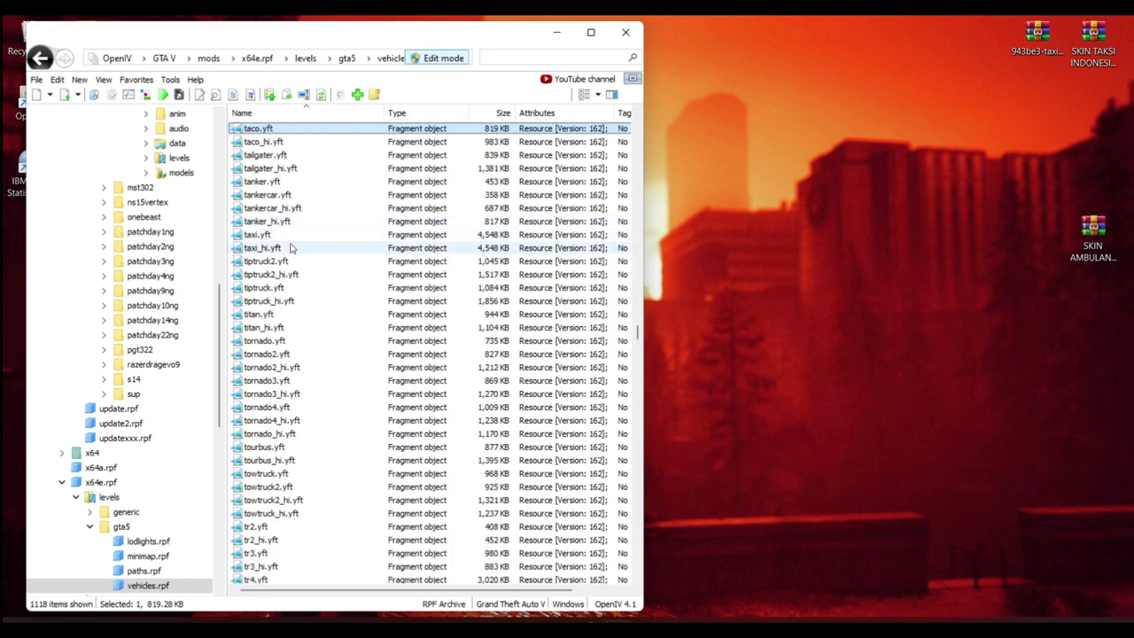
pyautogui.click(273, 236)
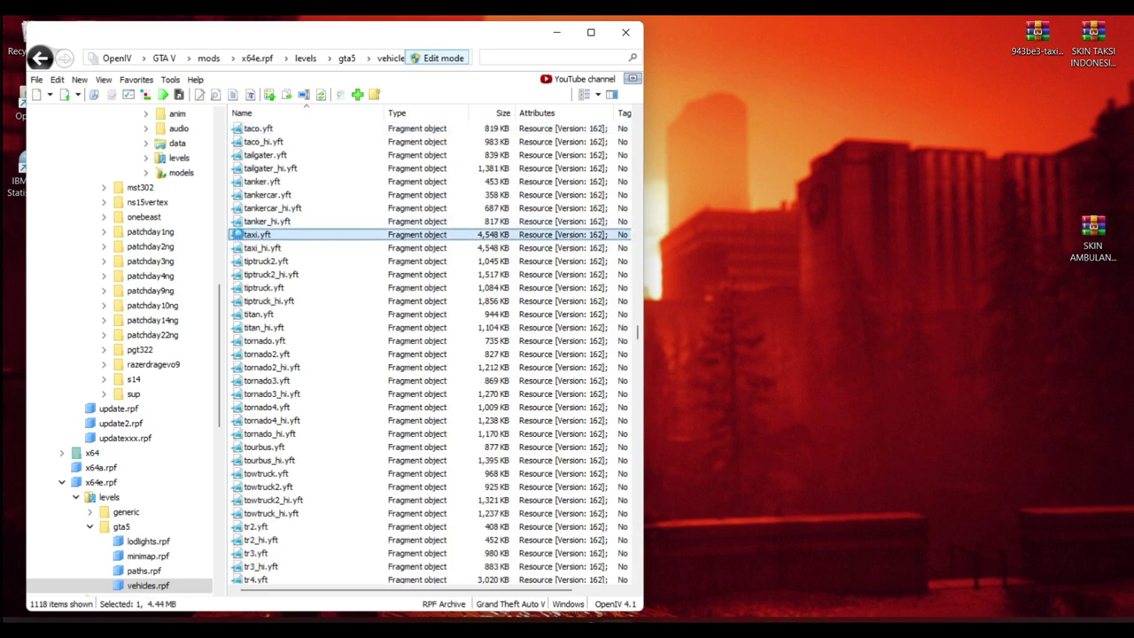
pyautogui.doubleClick(256, 235)
pyautogui.moveTo(321, 314); pyautogui.dragTo(687, 215)
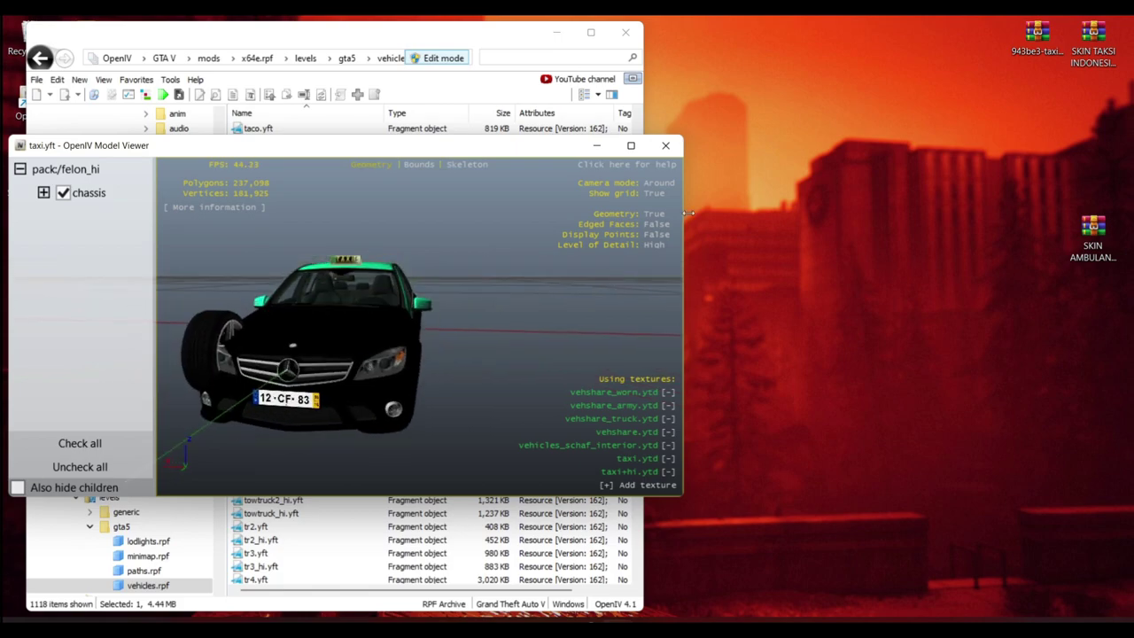
pyautogui.click(665, 146)
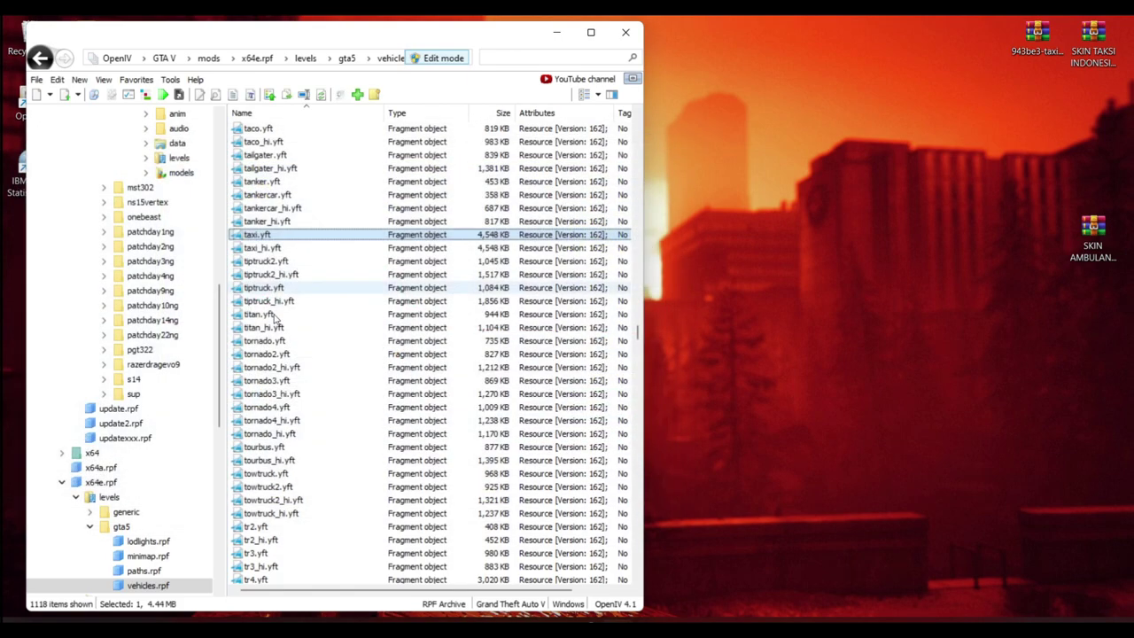
# Open the SKIN TAKSI INDONESIA HOLIBOY archive, enter its folder, and move the archive window clear of the OpenIV file list.
pyautogui.doubleClick(1091, 40)
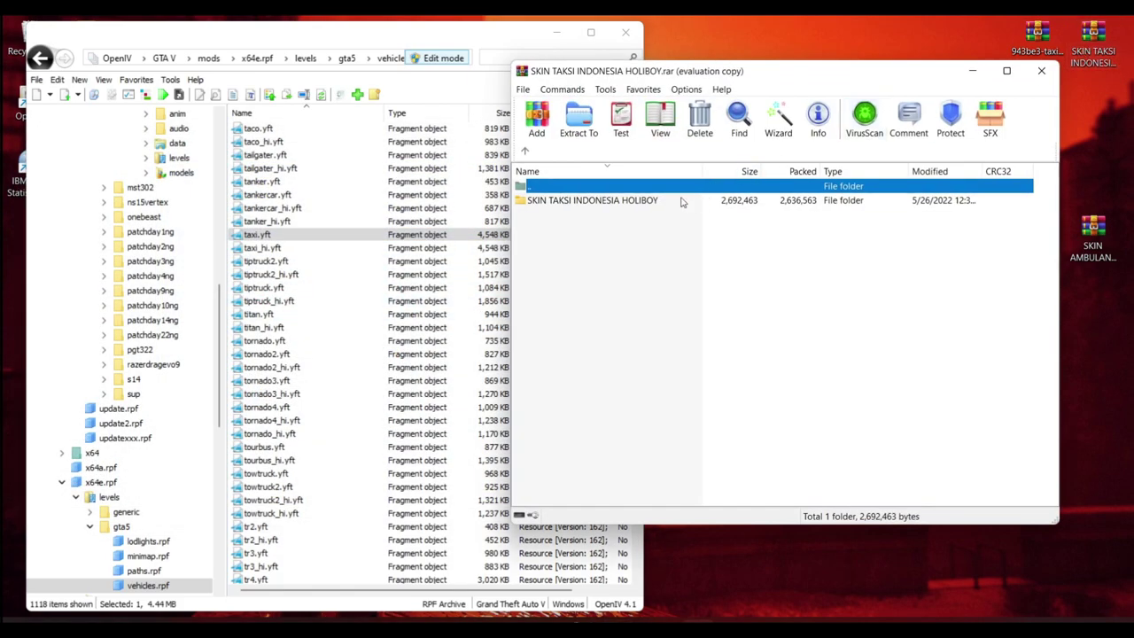
pyautogui.click(593, 199)
pyautogui.click(845, 308)
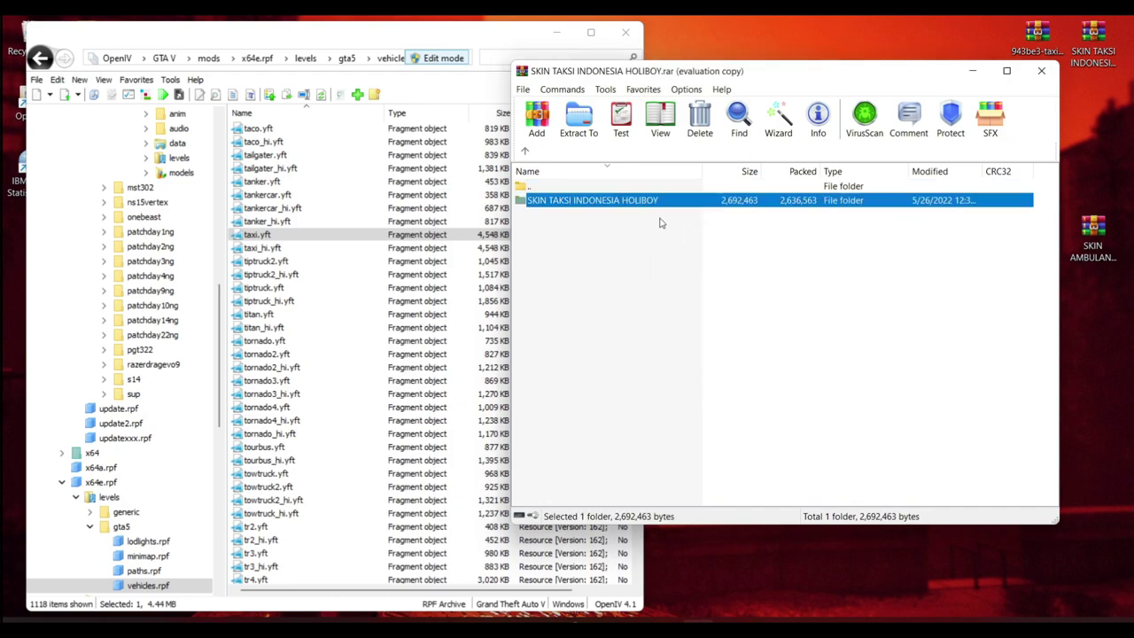
pyautogui.doubleClick(636, 203)
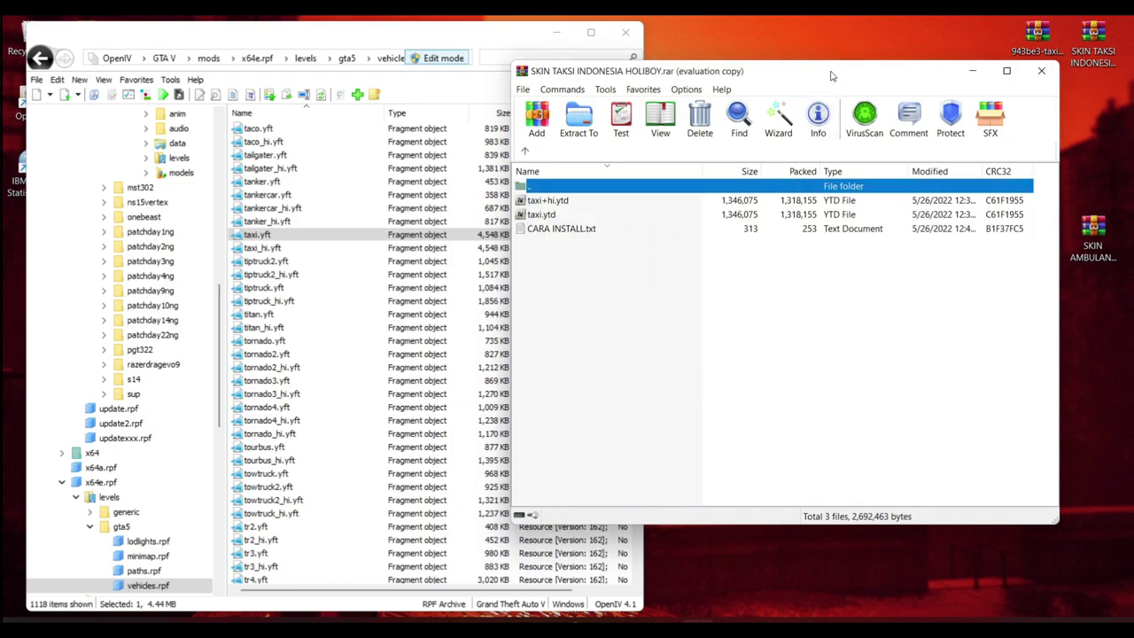
pyautogui.moveTo(779, 71); pyautogui.dragTo(866, 71)
# Add taxi+hi.ytd and taxi.ytd from the taxi skin archive to vehicles.rpf, and close the archive.
pyautogui.click(638, 219)
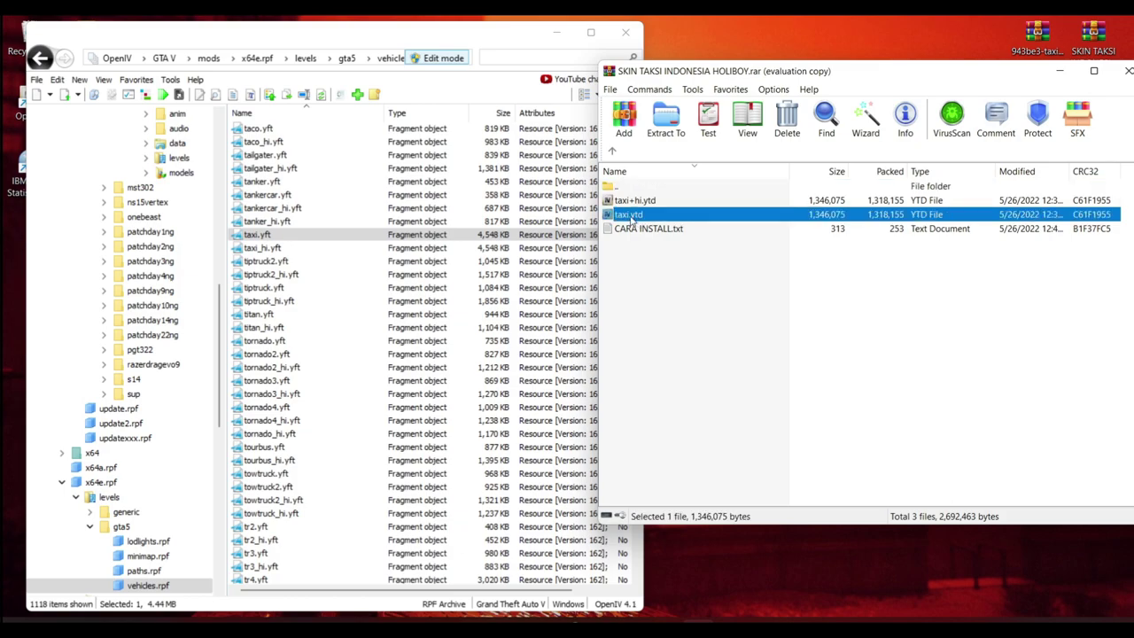
pyautogui.keyDown('shift'); pyautogui.click(624, 202); pyautogui.keyUp('shift')
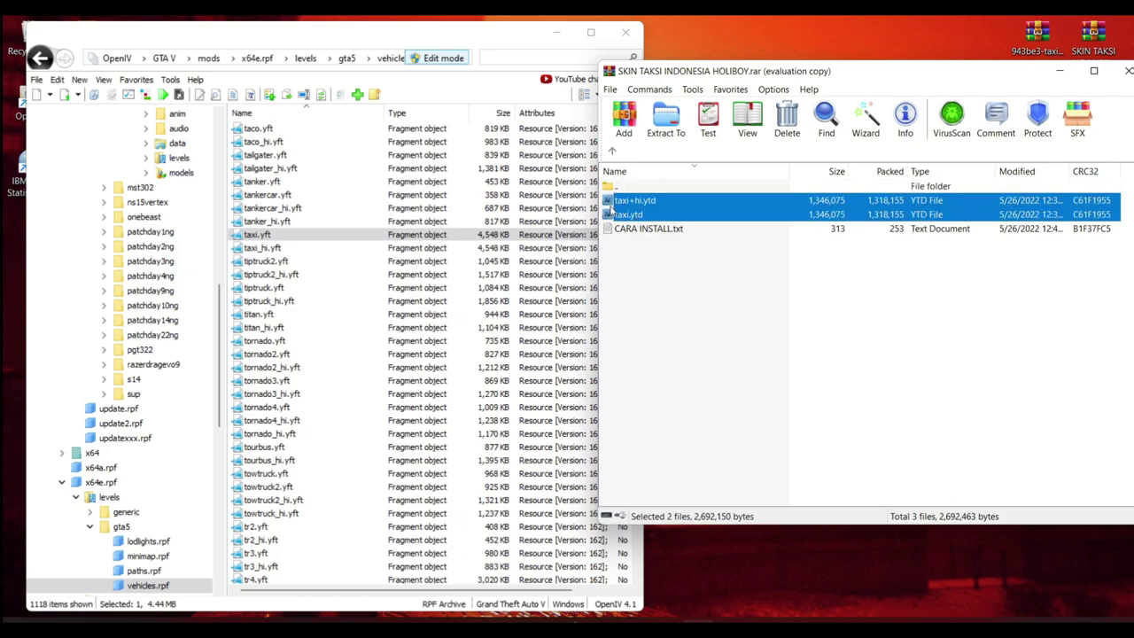
pyautogui.moveTo(607, 203); pyautogui.dragTo(300, 253)
pyautogui.click(266, 326)
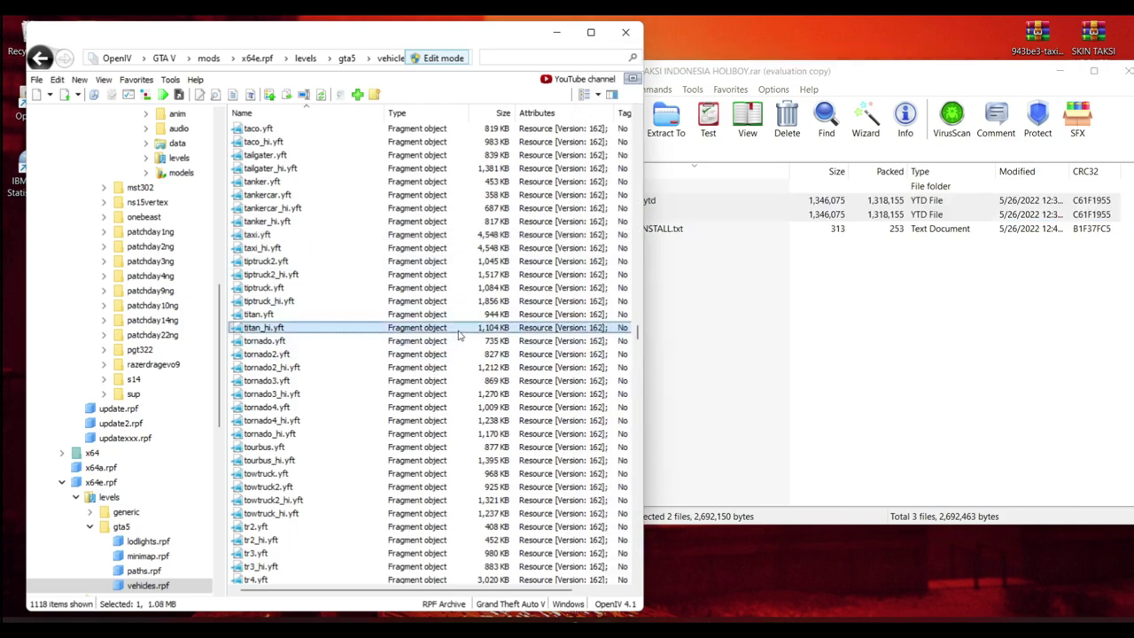
pyautogui.moveTo(996, 71); pyautogui.dragTo(908, 91)
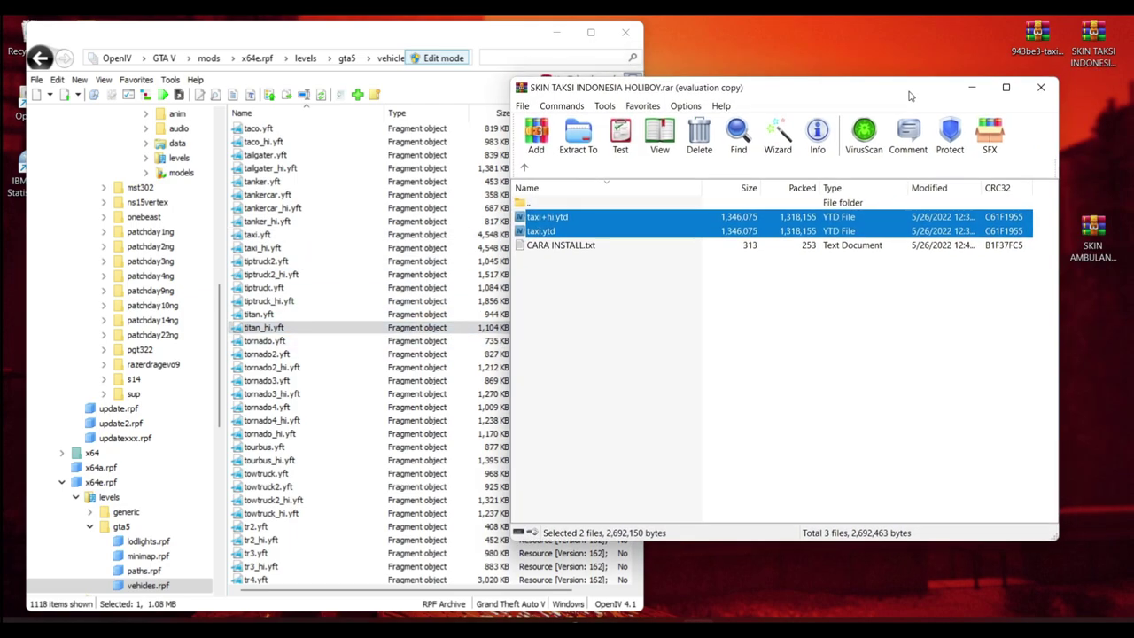
pyautogui.click(1034, 96)
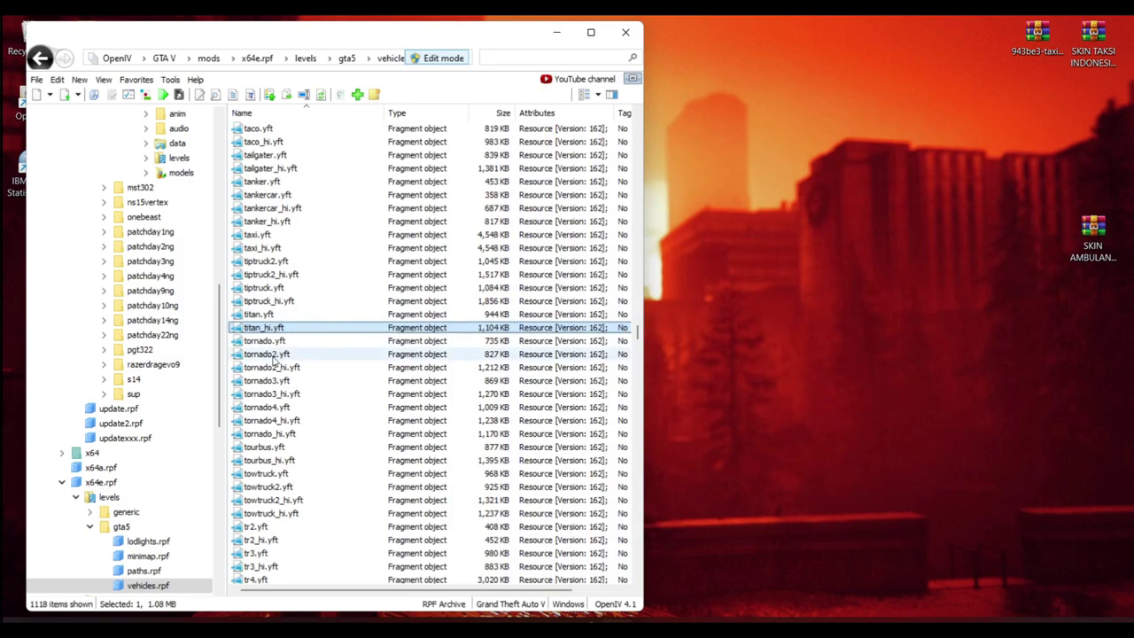
# Open taxi.yft in the model viewer, examine the Indonesian taxi skin from several angles and distances, and close the viewer.
pyautogui.click(275, 355)
pyautogui.click(262, 236)
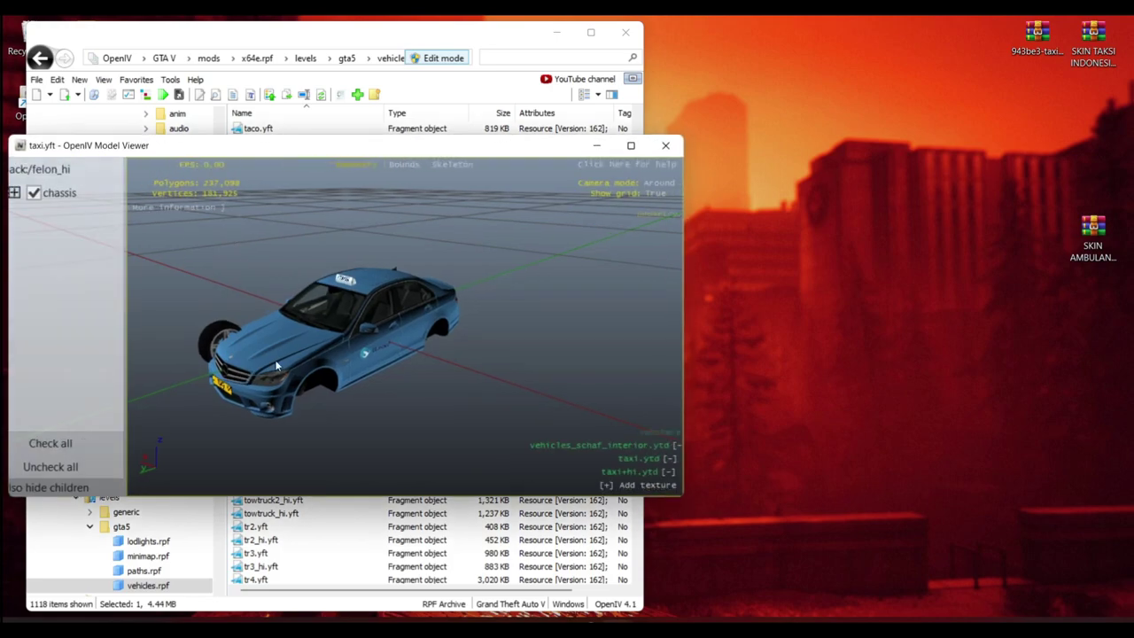
pyautogui.moveTo(233, 237); pyautogui.dragTo(398, 333)
pyautogui.moveTo(467, 342); pyautogui.dragTo(346, 329)
pyautogui.scroll(5, 373, 334)
pyautogui.scroll(-5, 349, 331)
pyautogui.scroll(5, 405, 338)
pyautogui.scroll(-5, 405, 339)
pyautogui.moveTo(293, 372); pyautogui.dragTo(354, 348)
pyautogui.moveTo(411, 390); pyautogui.dragTo(548, 315)
pyautogui.click(665, 145)
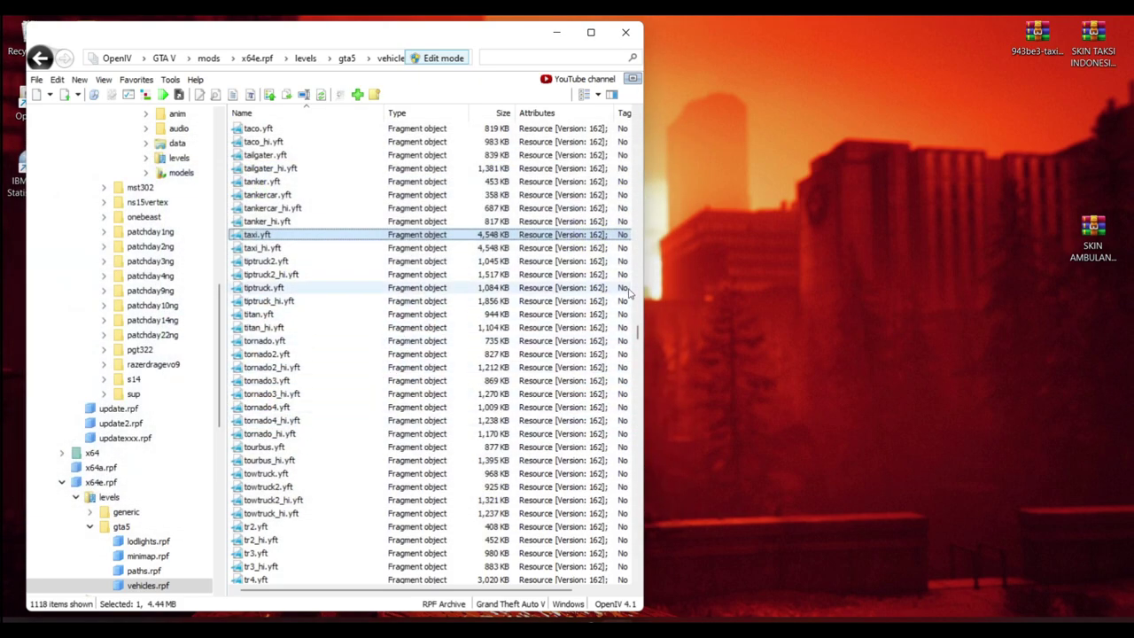
# Open vehicles.rpf under mods, x64e.rpf, levels and gta5 in the OpenIV file tree.
pyautogui.scroll(4, 425, 359)
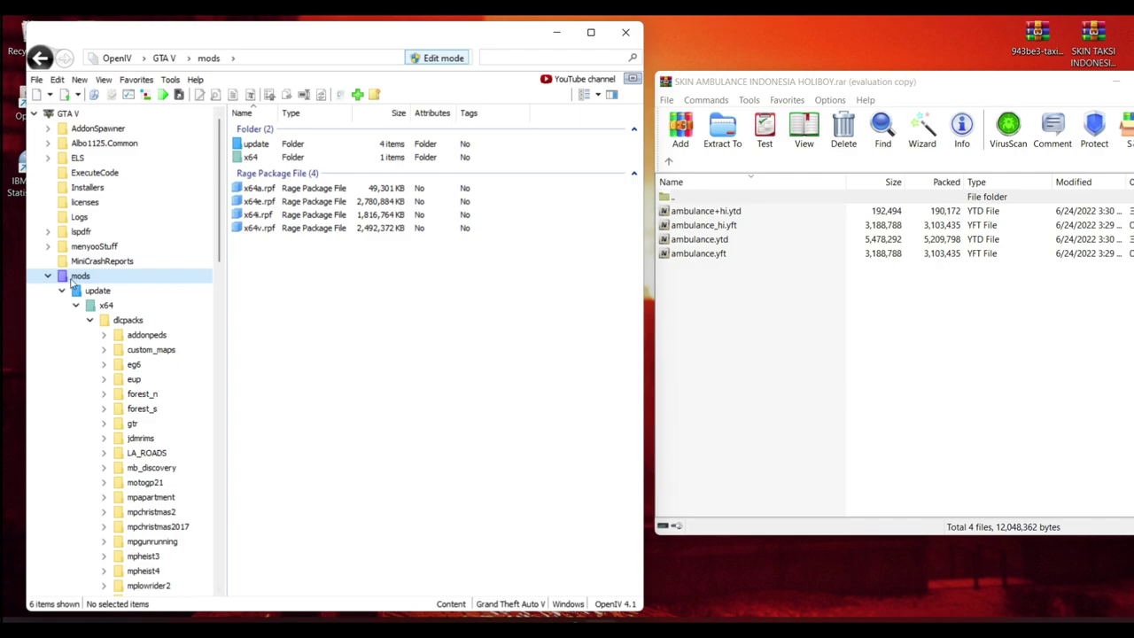
pyautogui.click(240, 202)
pyautogui.doubleClick(237, 205)
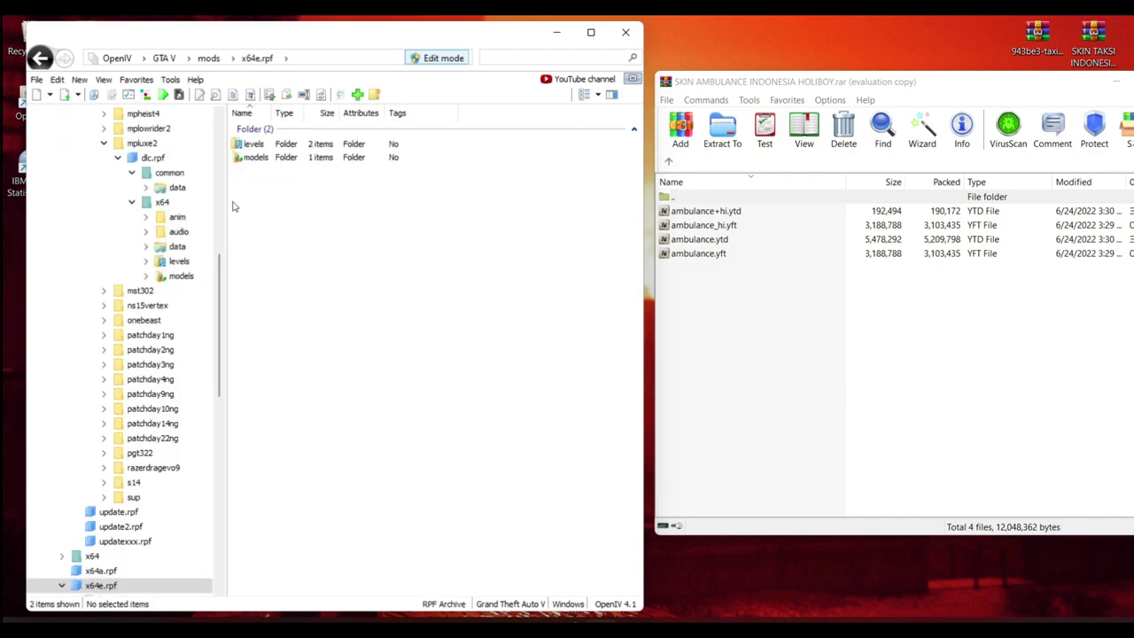
pyautogui.doubleClick(242, 145)
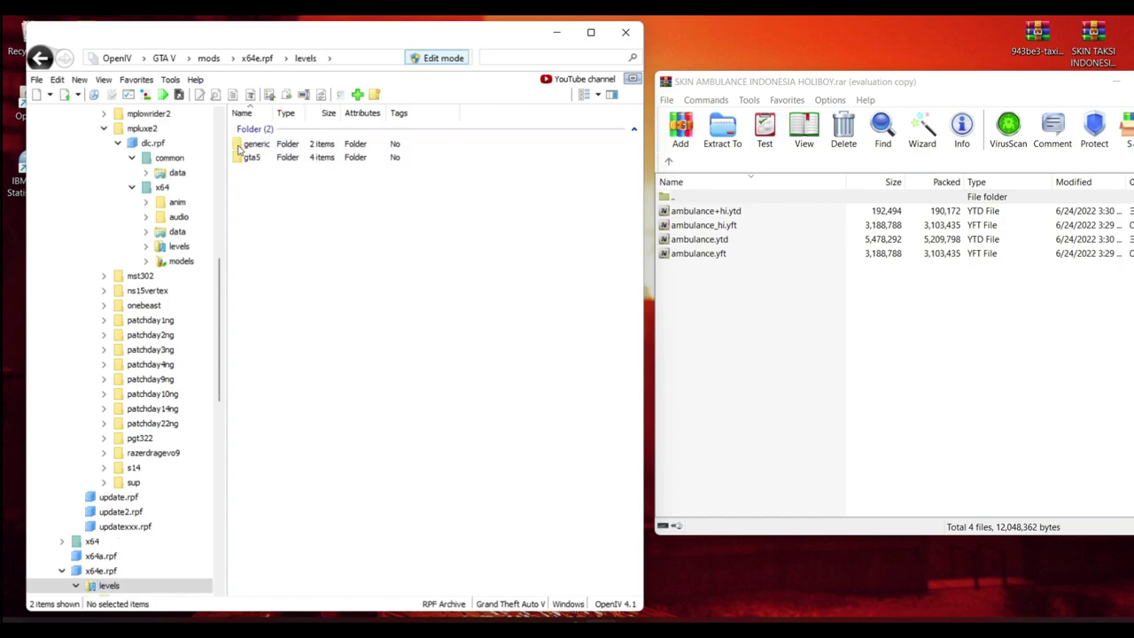
pyautogui.doubleClick(239, 158)
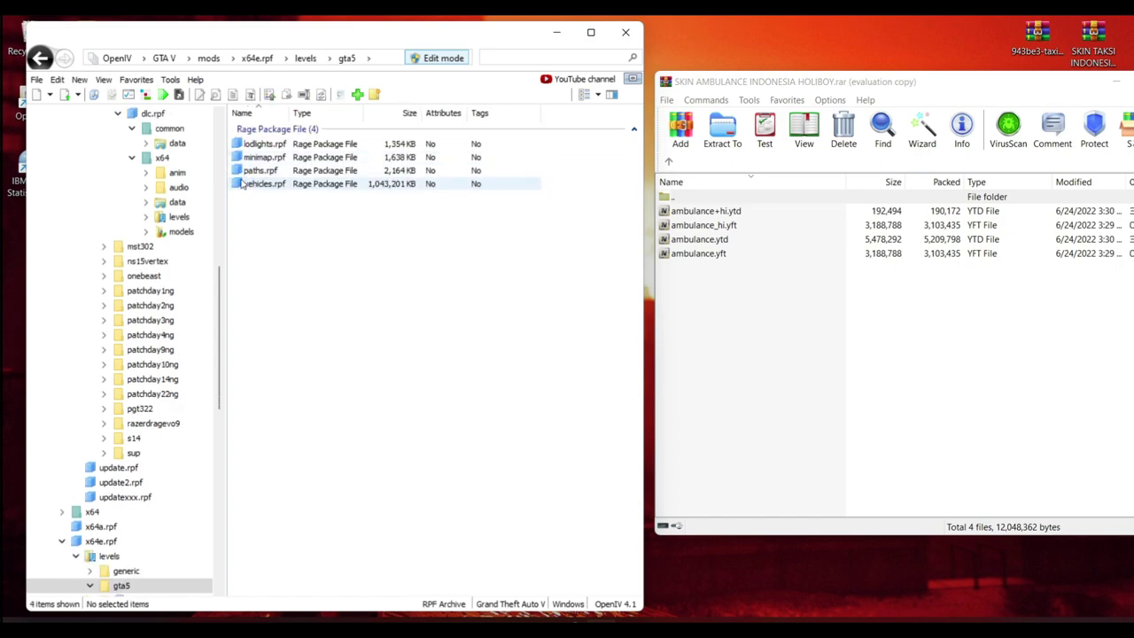
pyautogui.click(241, 183)
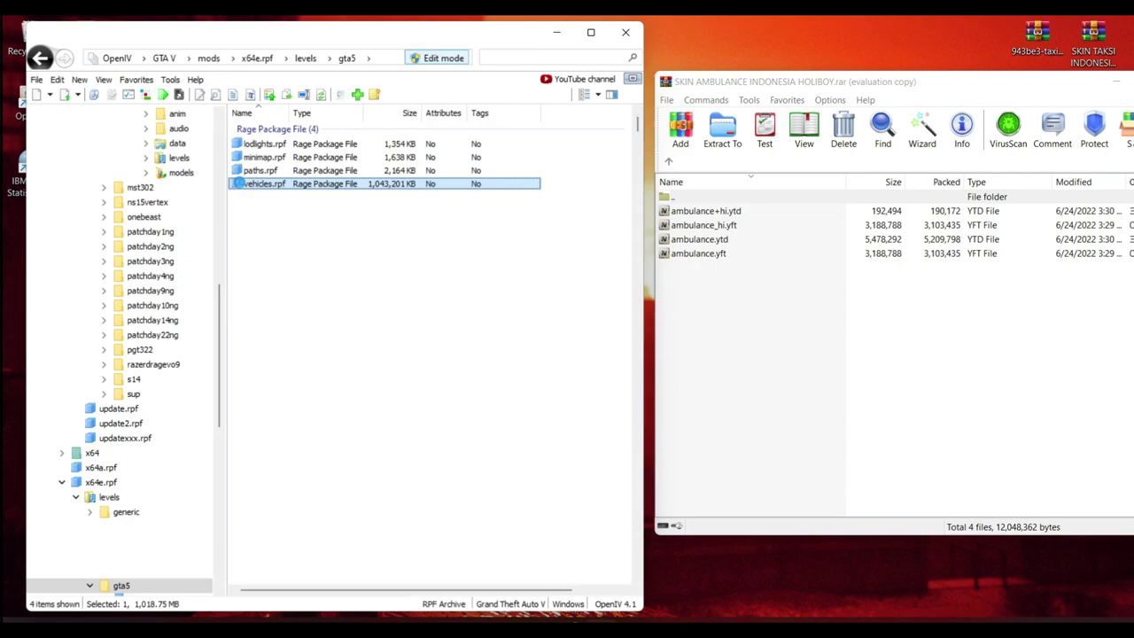
pyautogui.doubleClick(239, 184)
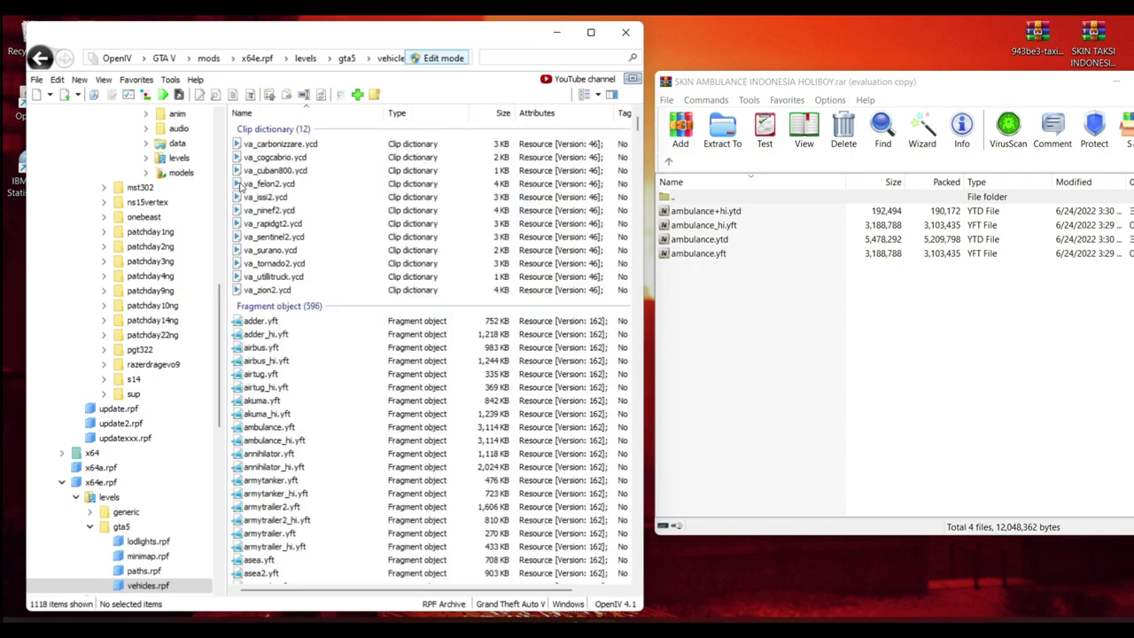
# Add all four ambulance files from the SKIN AMBULANCE INDONESIA HOLIBOY archive to vehicles.rpf.
pyautogui.click(789, 335)
pyautogui.moveTo(716, 298); pyautogui.dragTo(282, 434)
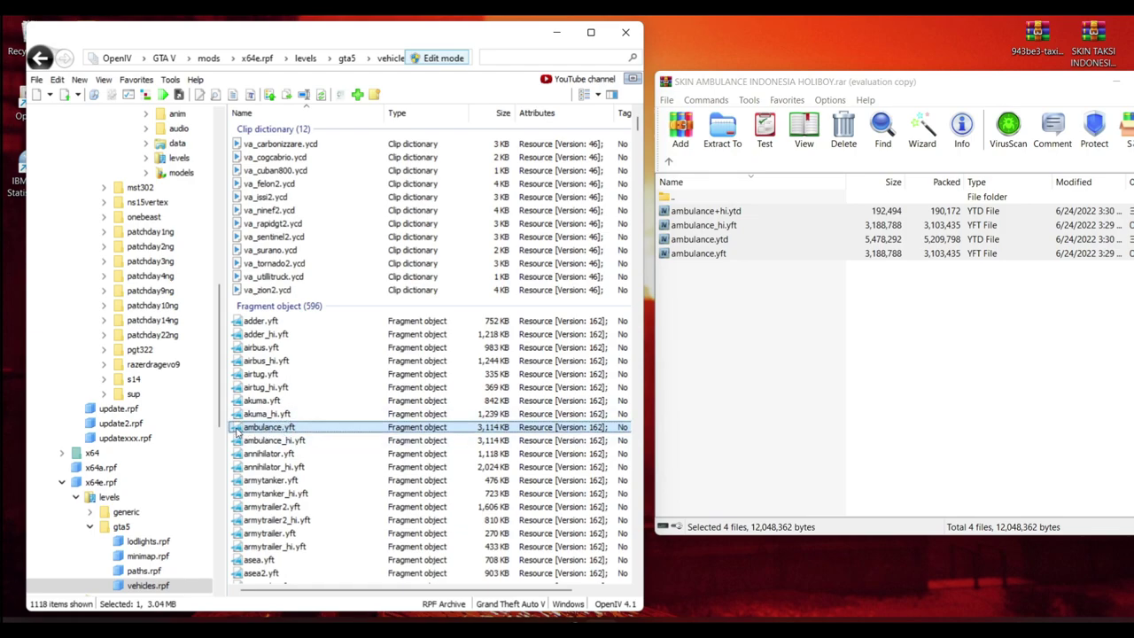
# Open ambulance.yft in the model viewer, examine the ambulance skin from several sides, and close the viewer and the skin archive.
pyautogui.doubleClick(269, 427)
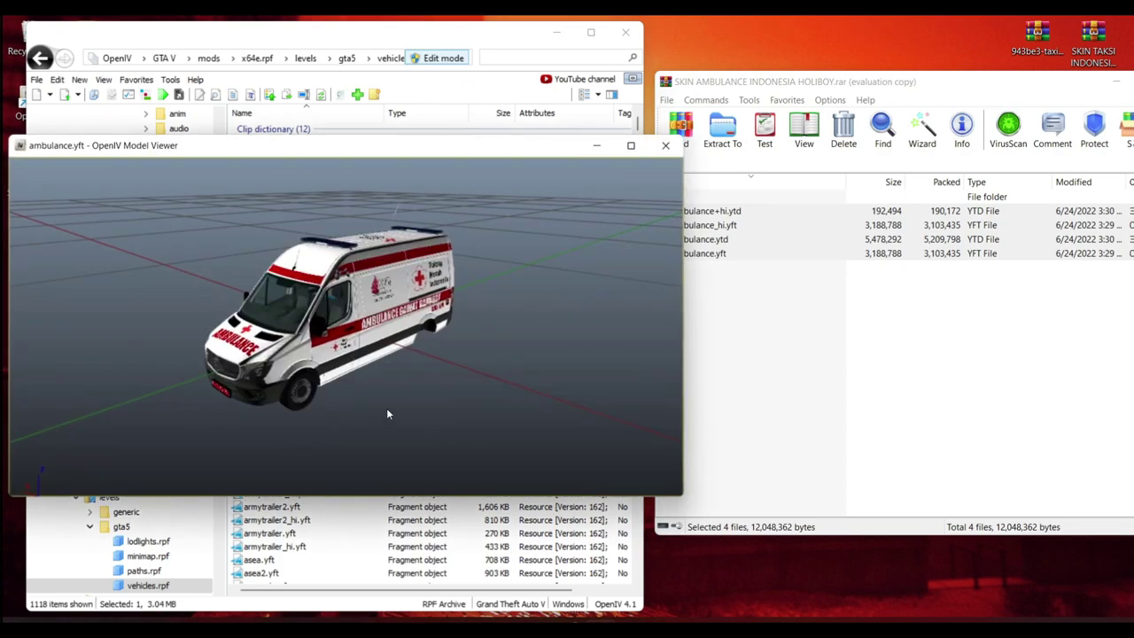
pyautogui.scroll(10, 387, 328)
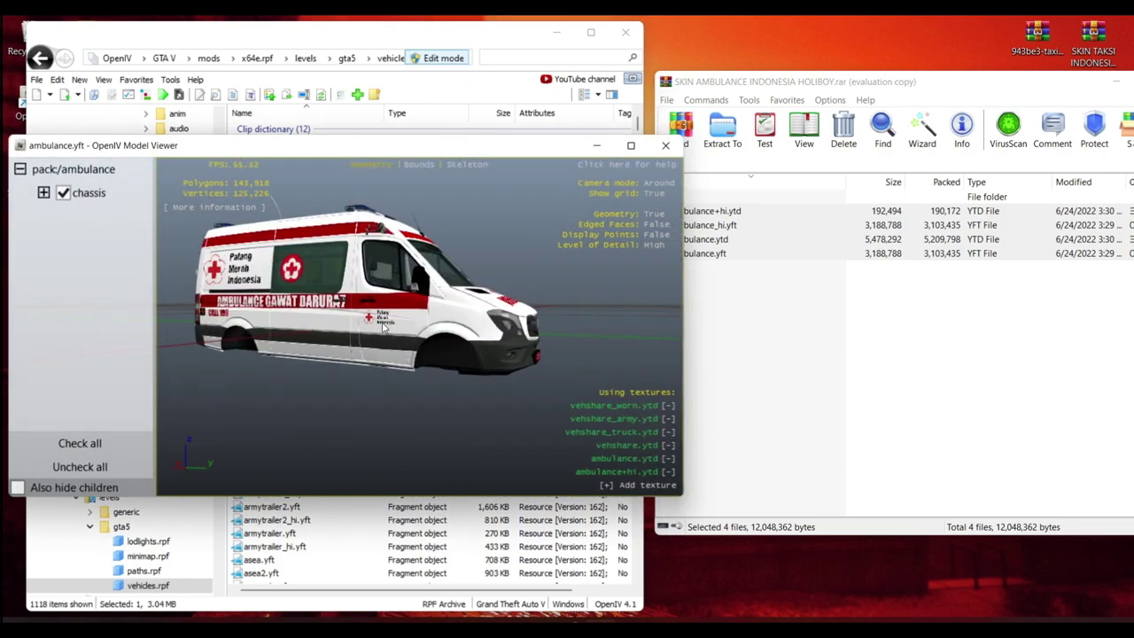
pyautogui.moveTo(362, 321); pyautogui.dragTo(644, 197)
pyautogui.scroll(5, 402, 299)
pyautogui.scroll(-5, 439, 344)
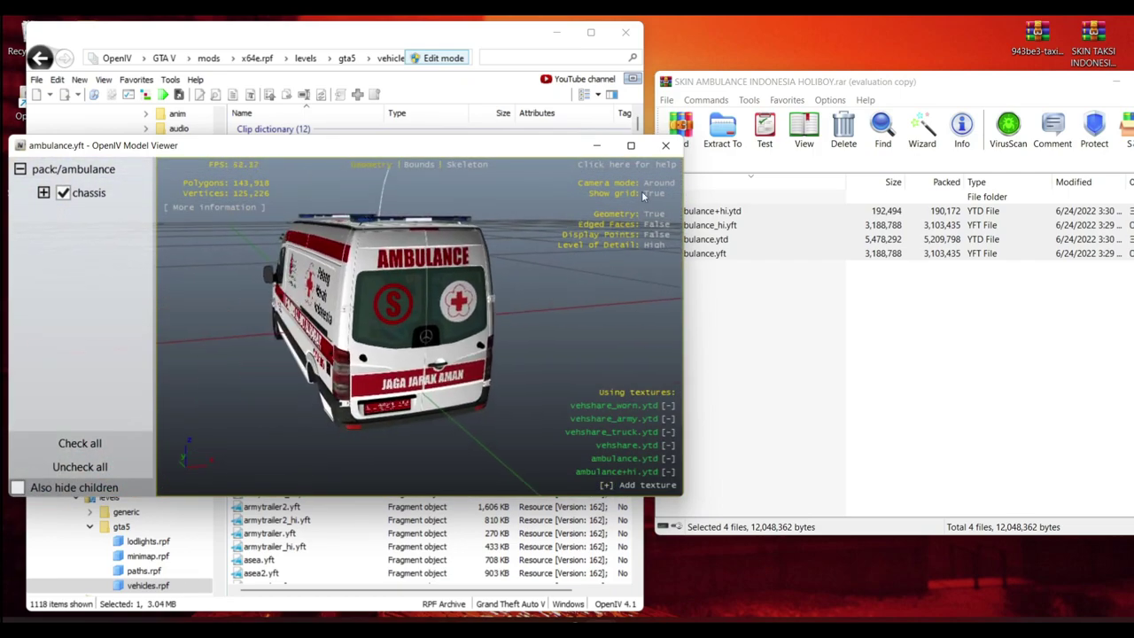
pyautogui.click(665, 145)
pyautogui.moveTo(921, 89); pyautogui.dragTo(754, 90)
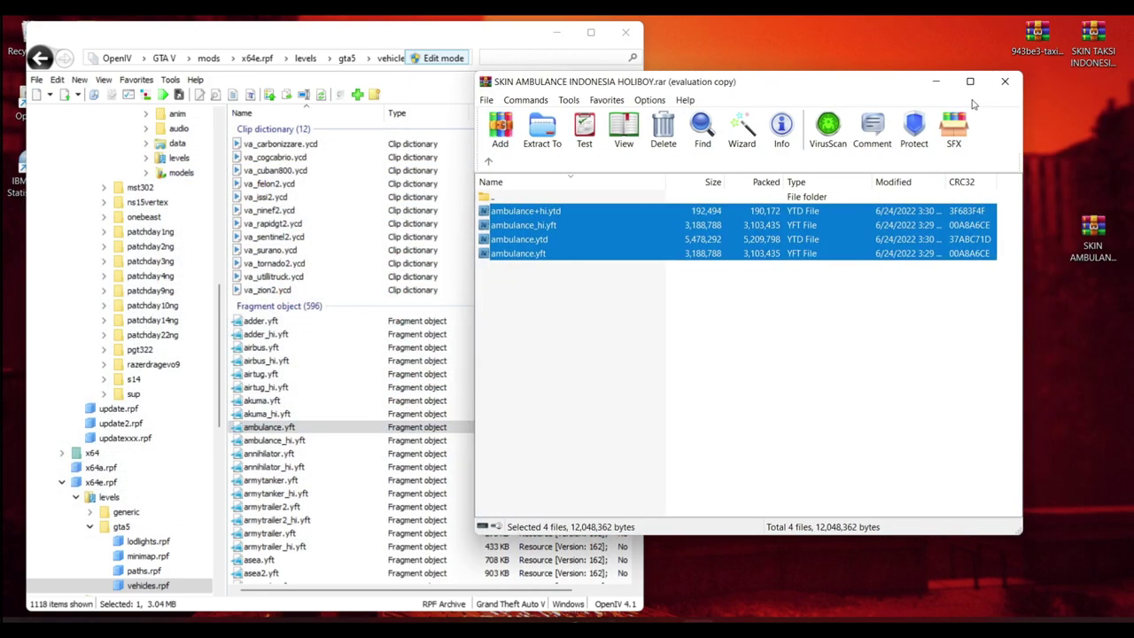
pyautogui.click(1016, 80)
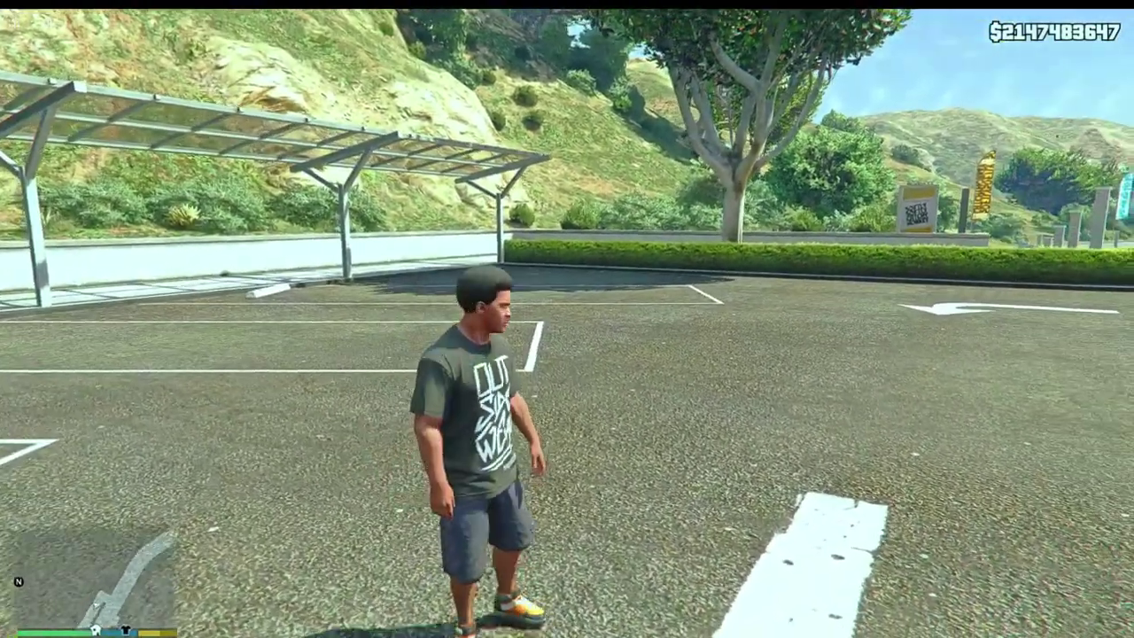
pyautogui.press('w')
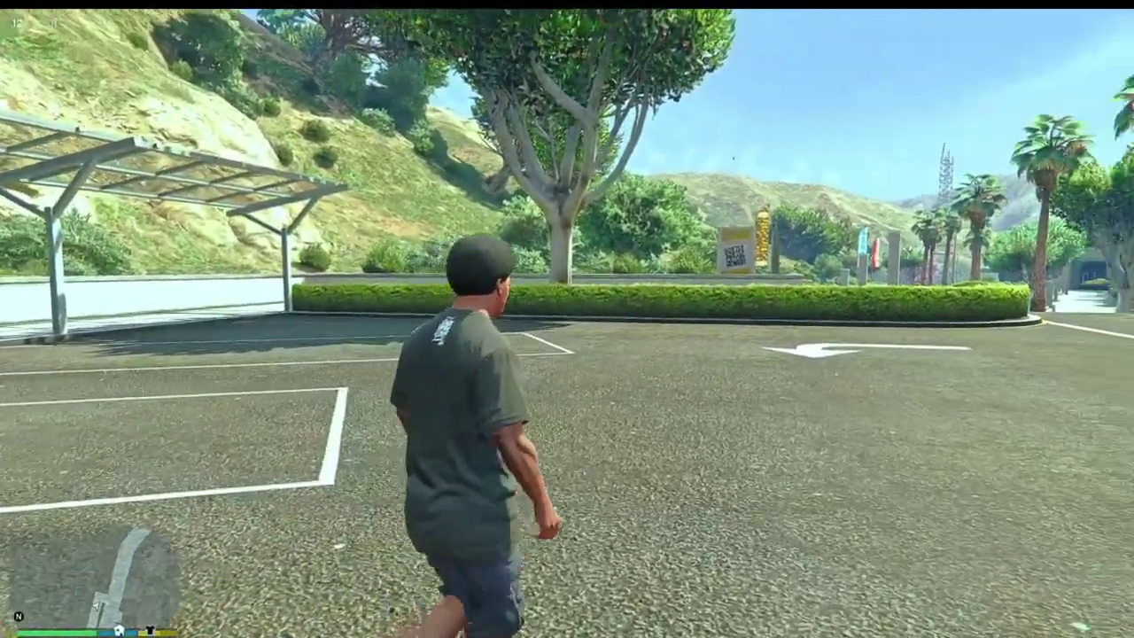
pyautogui.press('w')
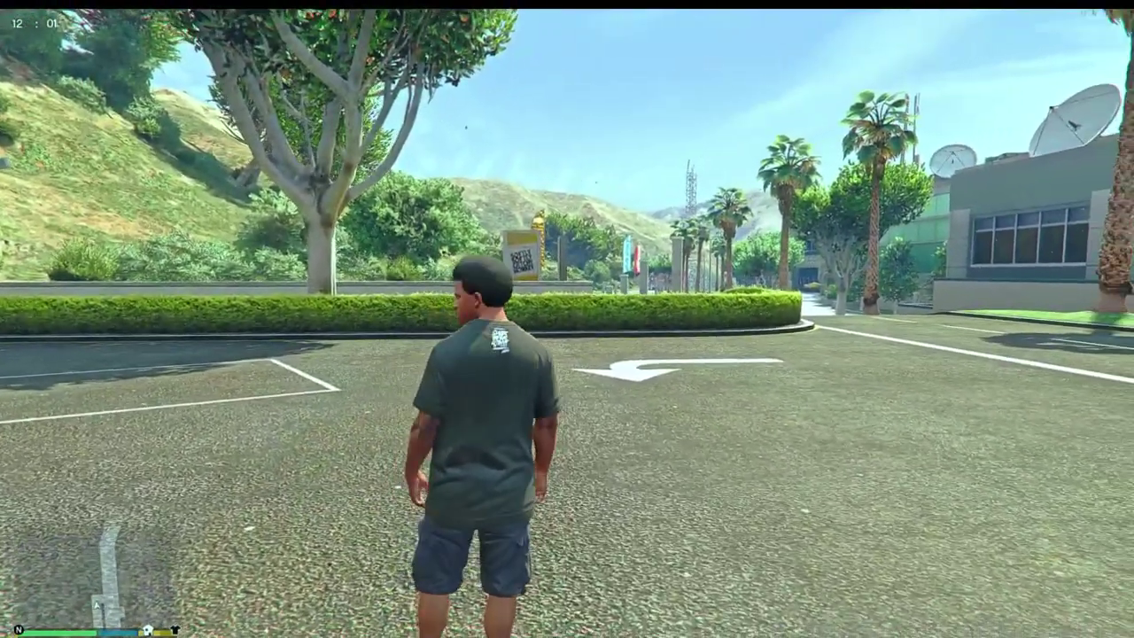
pyautogui.press('s')
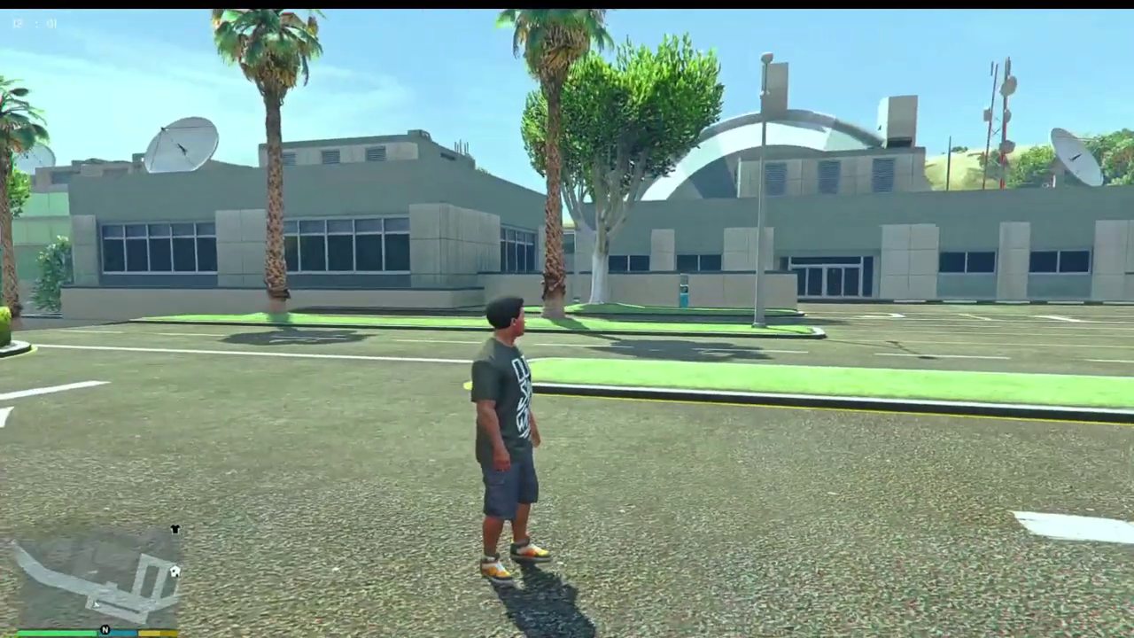
pyautogui.press('w')
pyautogui.press('d')
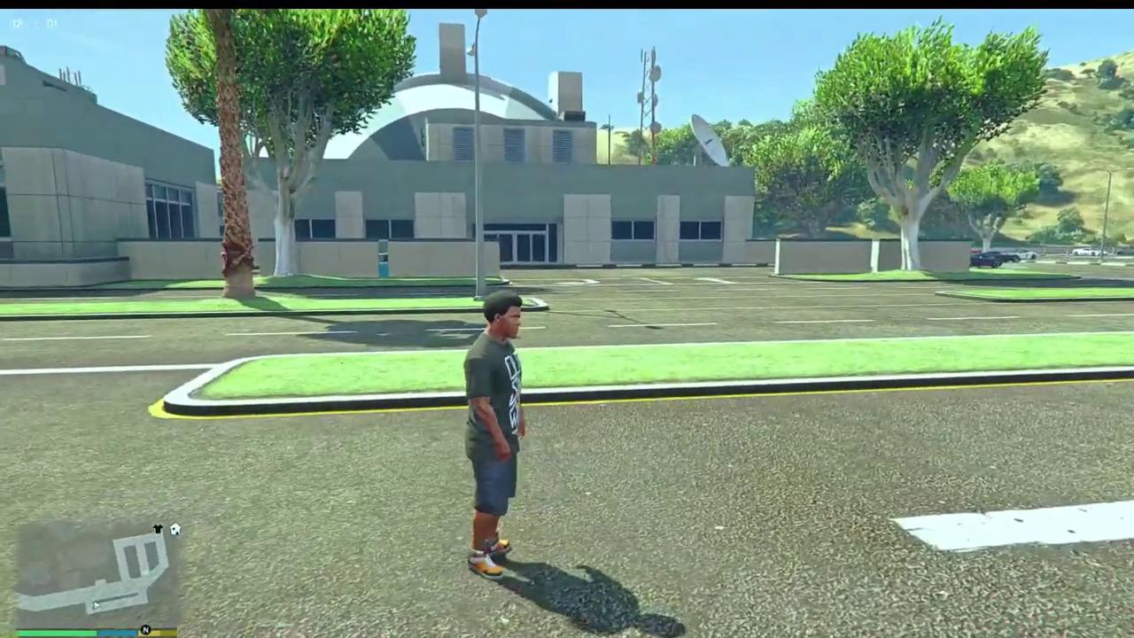
pyautogui.press('s')
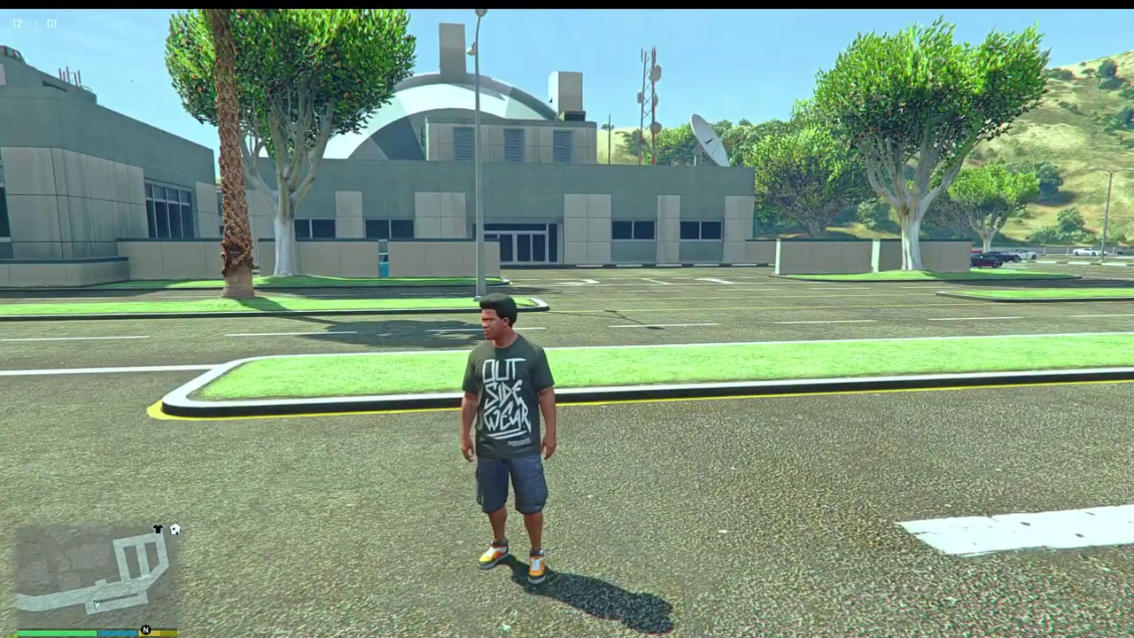
pyautogui.press('F4')
pyautogui.press('Down')
pyautogui.press('Down')
pyautogui.press('Down')
pyautogui.press('Down')
pyautogui.press('Up')
pyautogui.press('Up')
pyautogui.press('Down')
pyautogui.press('Up')
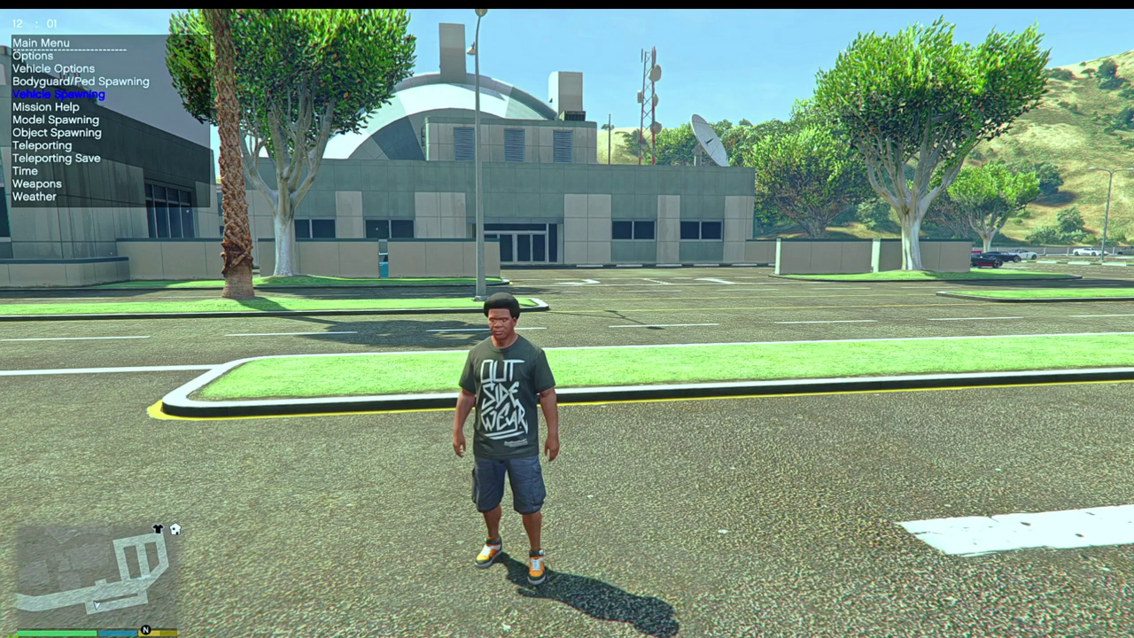
pyautogui.press('Return')
pyautogui.press('Down')
pyautogui.press('Down')
pyautogui.press('Down')
pyautogui.press('Up')
pyautogui.press('Up')
pyautogui.press('Up')
pyautogui.press('Up')
pyautogui.press('Up')
pyautogui.press('Up')
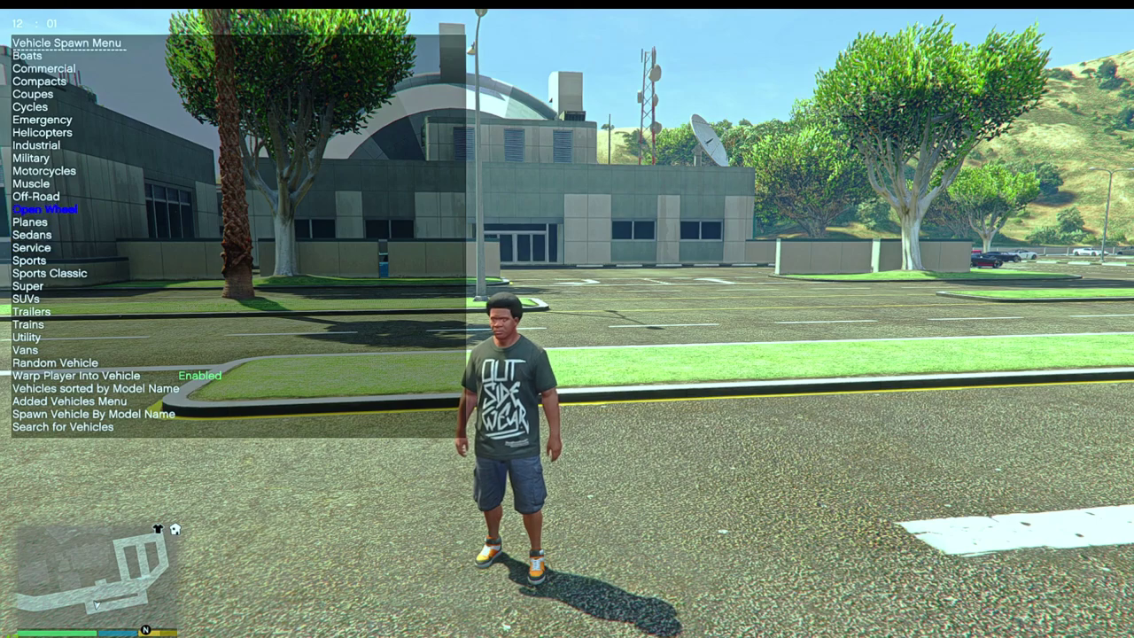
pyautogui.press('Up')
pyautogui.press('Up')
pyautogui.press('Up')
pyautogui.press('Up')
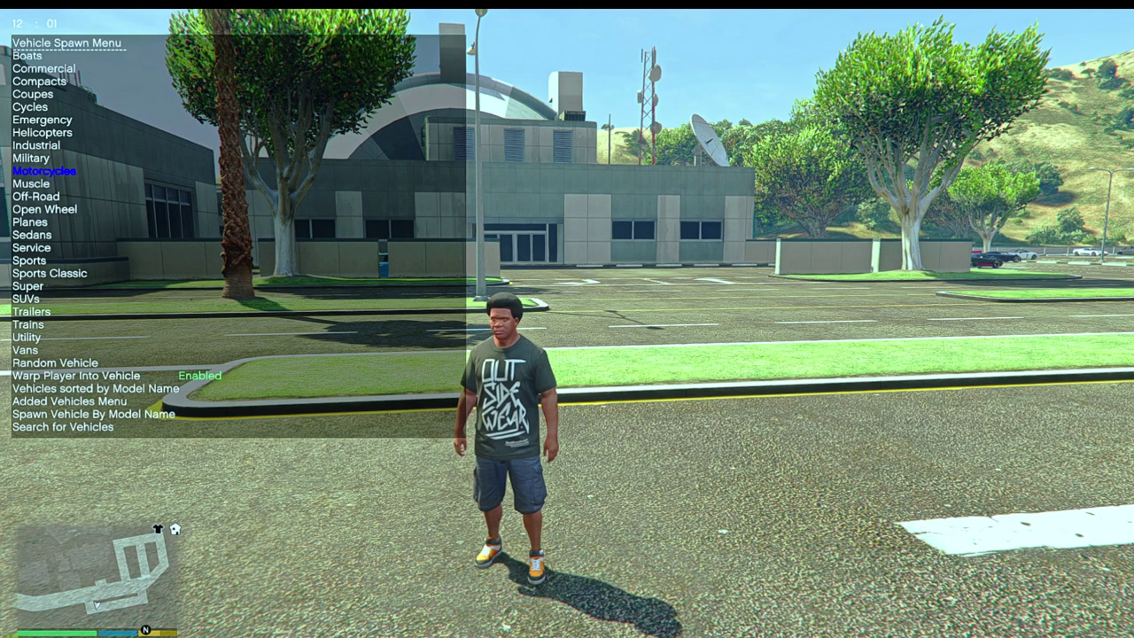
pyautogui.press('BackSpace')
pyautogui.press('BackSpace')
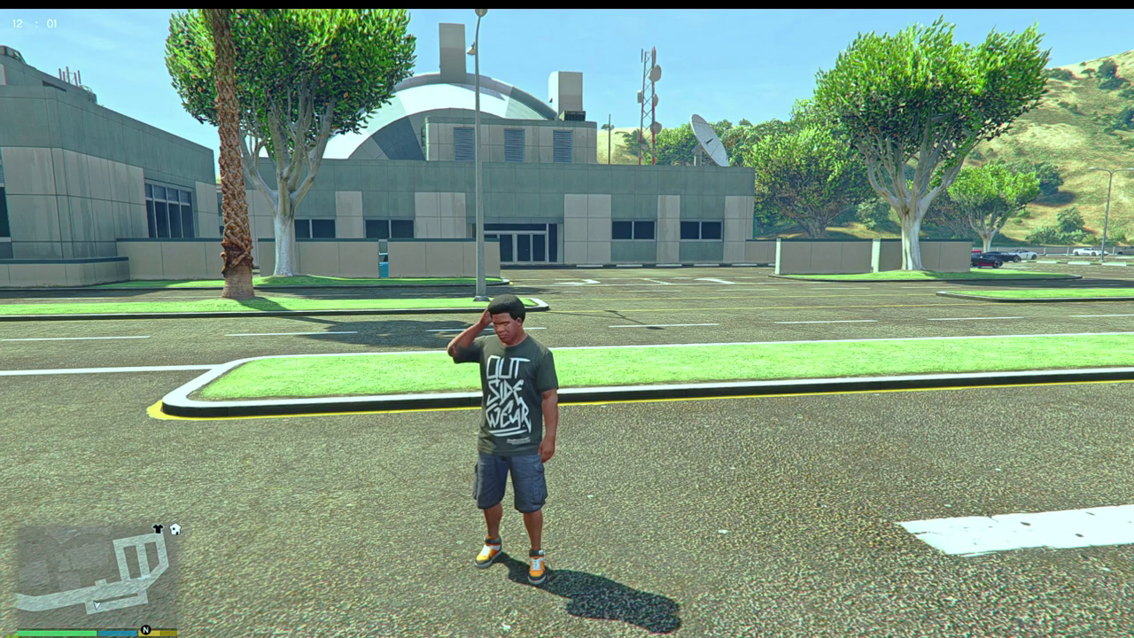
pyautogui.press('F8')
pyautogui.press('Down')
pyautogui.press('Down')
pyautogui.press('Down')
pyautogui.press('Down')
pyautogui.press('Down')
pyautogui.press('Down')
pyautogui.press('Down')
pyautogui.press('Up')
pyautogui.press('Up')
pyautogui.press('Up')
pyautogui.press('Up')
pyautogui.press('Up')
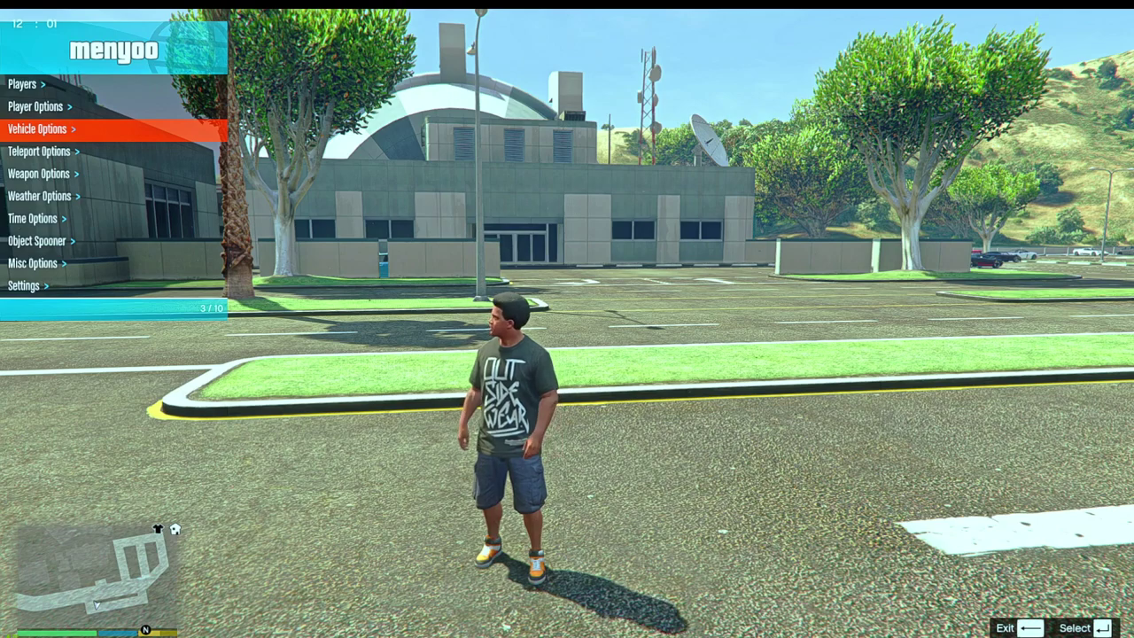
pyautogui.press('BackSpace')
# Spawn a Taxi from the Service vehicles with the trainer in GTA V.
pyautogui.press('F3')
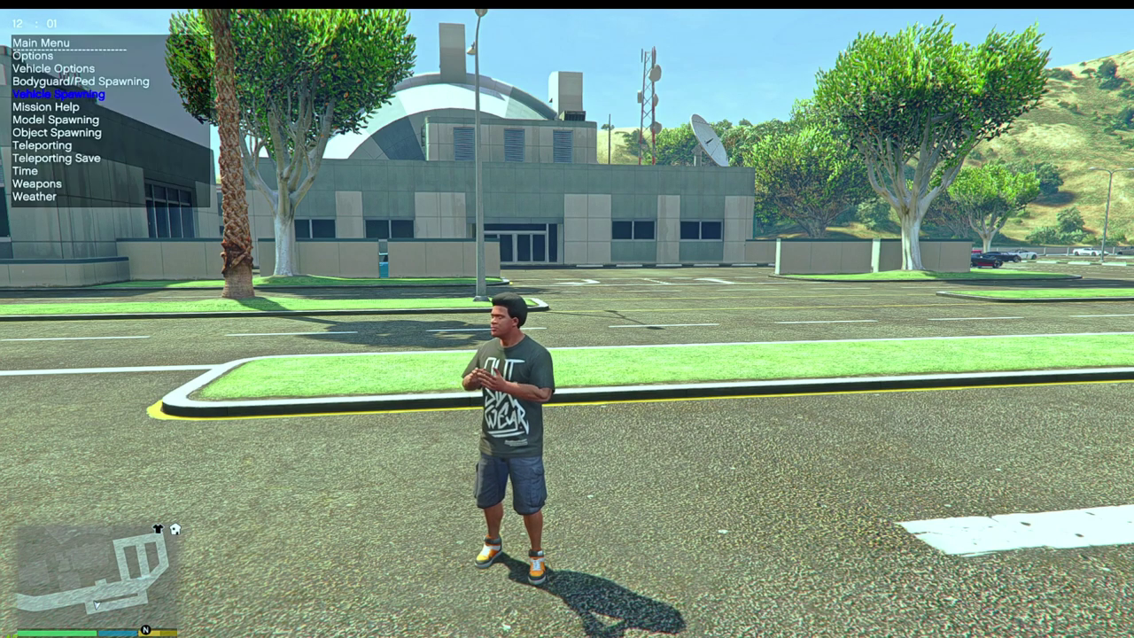
pyautogui.press('Down')
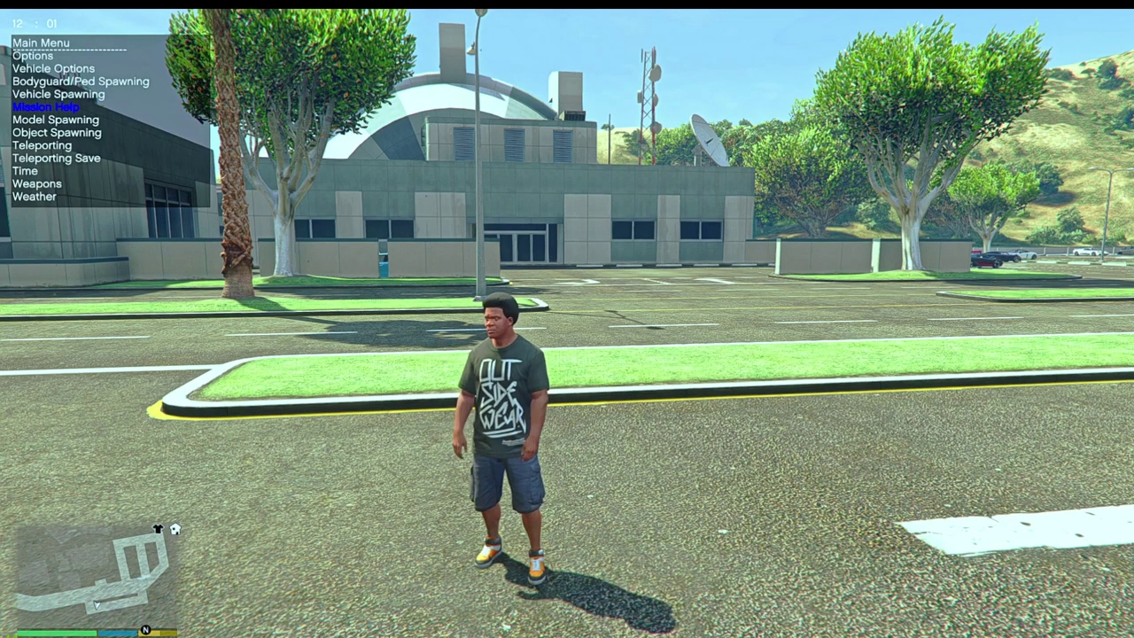
pyautogui.press('Up')
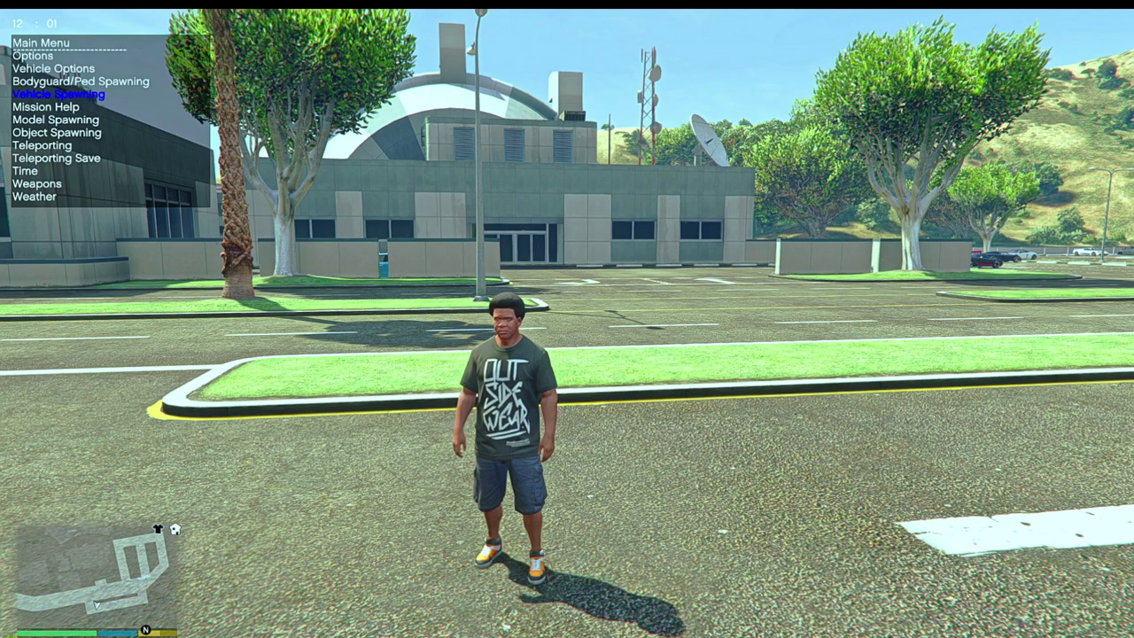
pyautogui.press('Return')
pyautogui.press('Down')
pyautogui.press('Down')
pyautogui.press('Down')
pyautogui.press('Down')
pyautogui.press('Down')
pyautogui.press('Down')
pyautogui.press('Down')
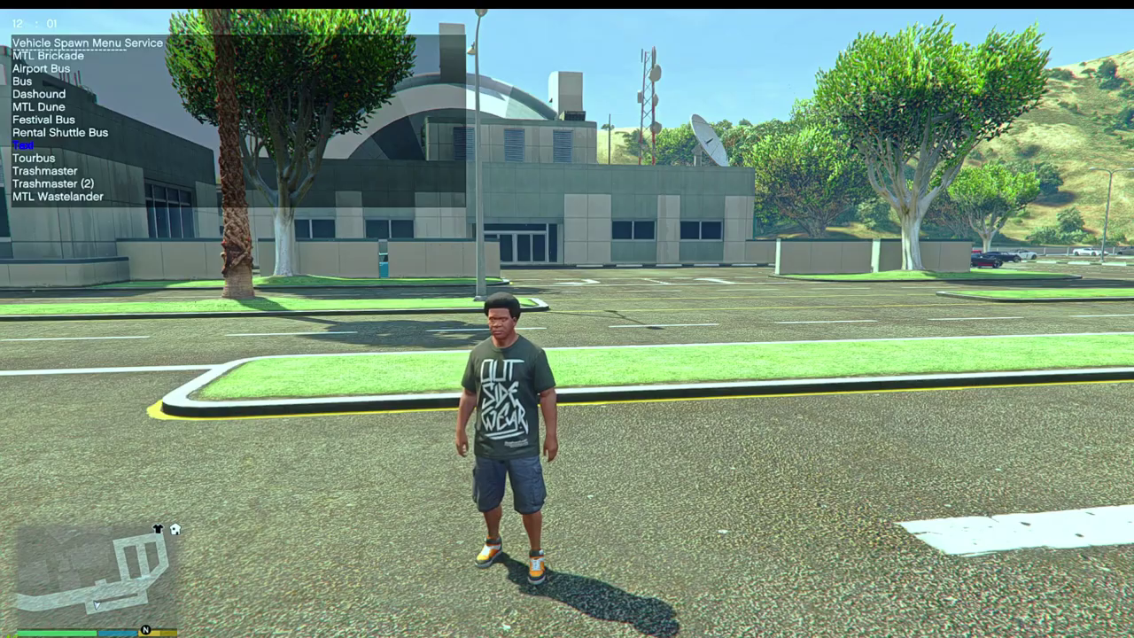
pyautogui.press('Return')
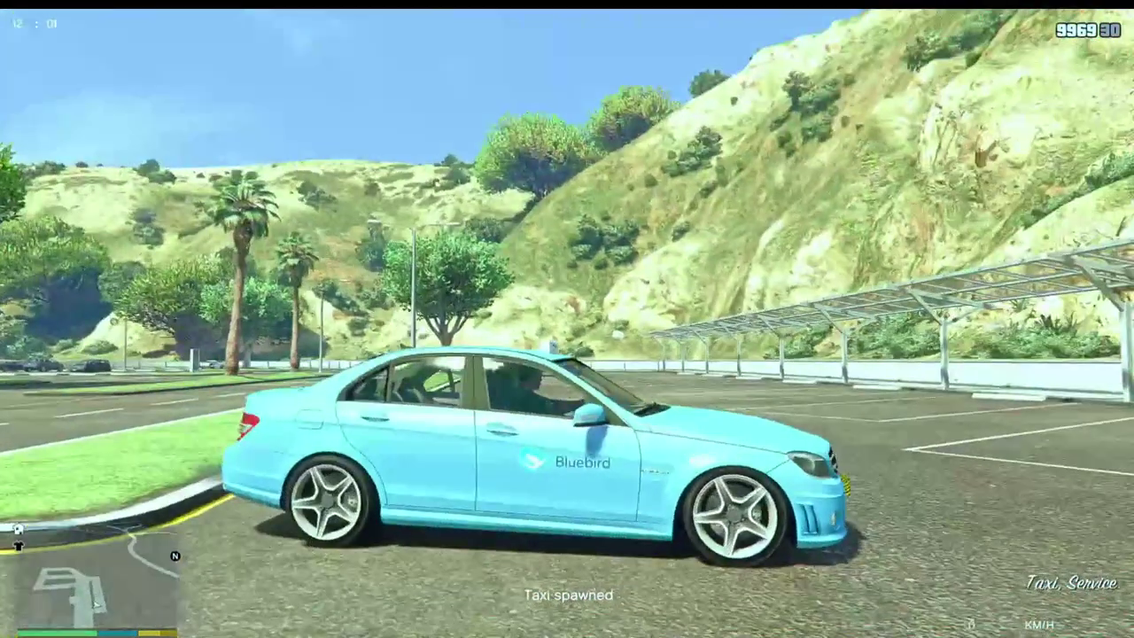
# Drive the spawned taxi around the parking lot and view its Bluebird livery from the outside.
pyautogui.press('w')
pyautogui.press('a')
pyautogui.press('w')
pyautogui.press('a')
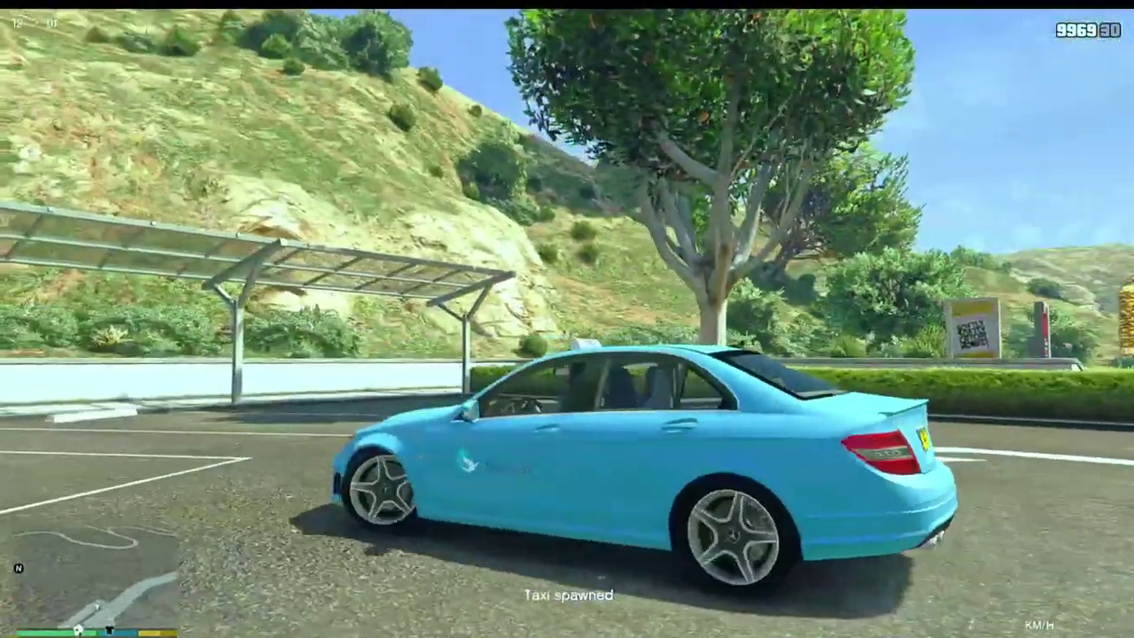
pyautogui.press('s')
pyautogui.press('d')
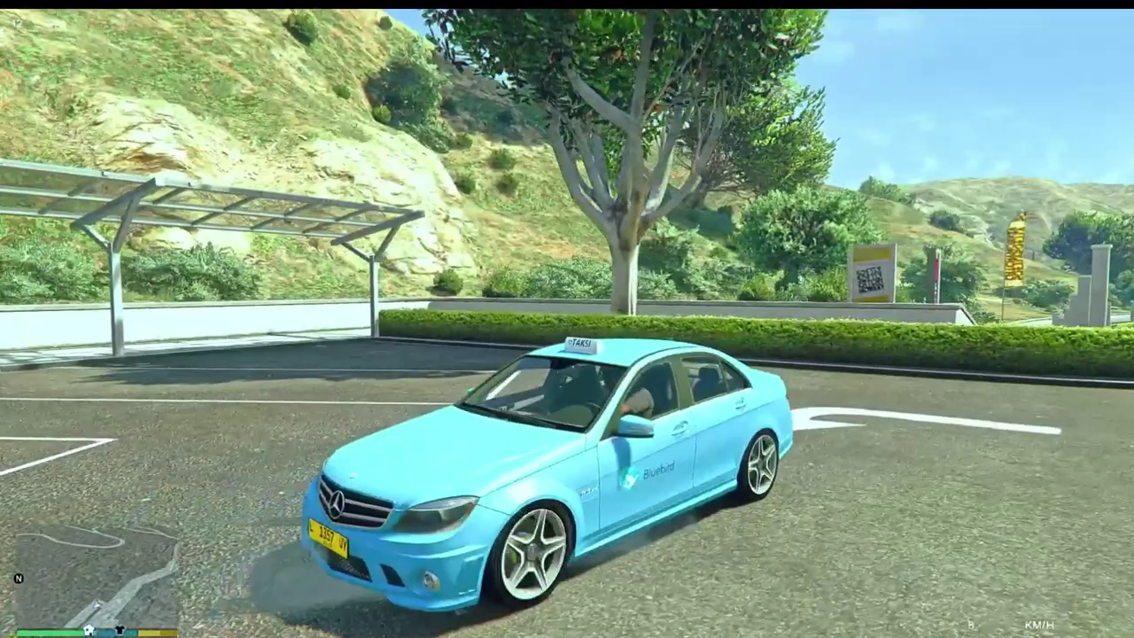
# Get out of the taxi and walk around it to examine its body, door livery and interior up close.
pyautogui.press('f')
pyautogui.press('a')
pyautogui.press('w')
pyautogui.press('a')
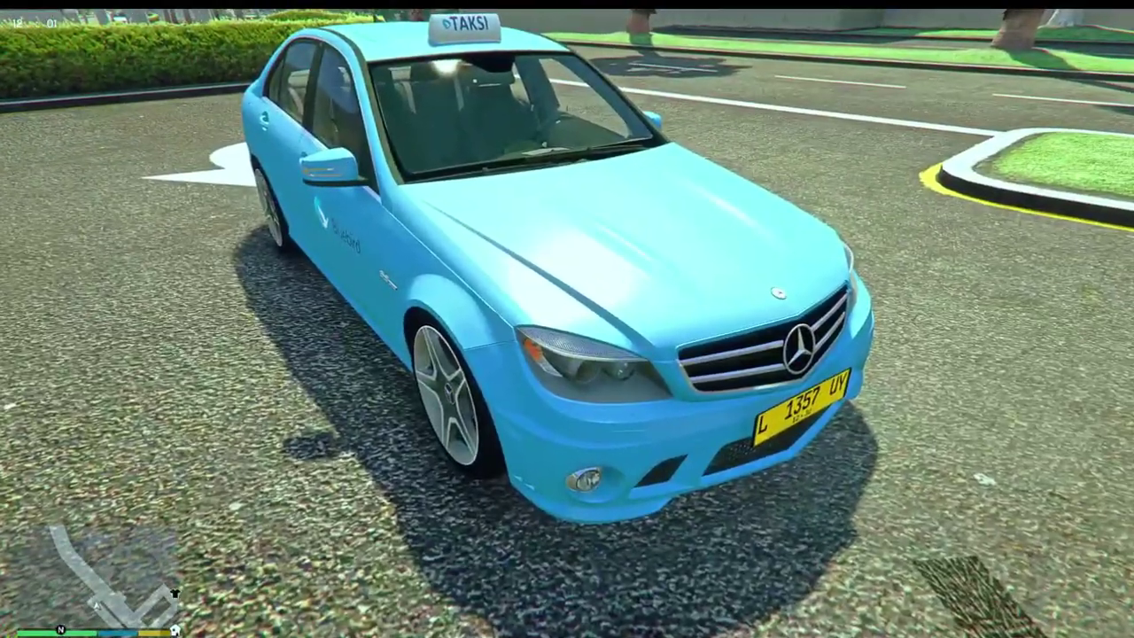
pyautogui.press('d')
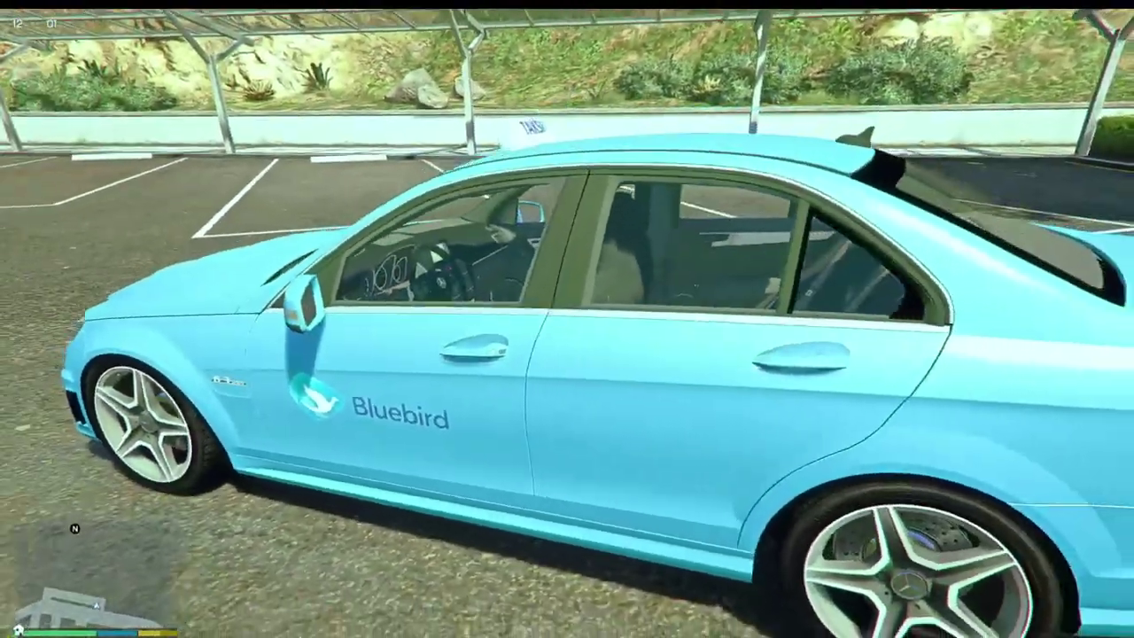
pyautogui.press('d')
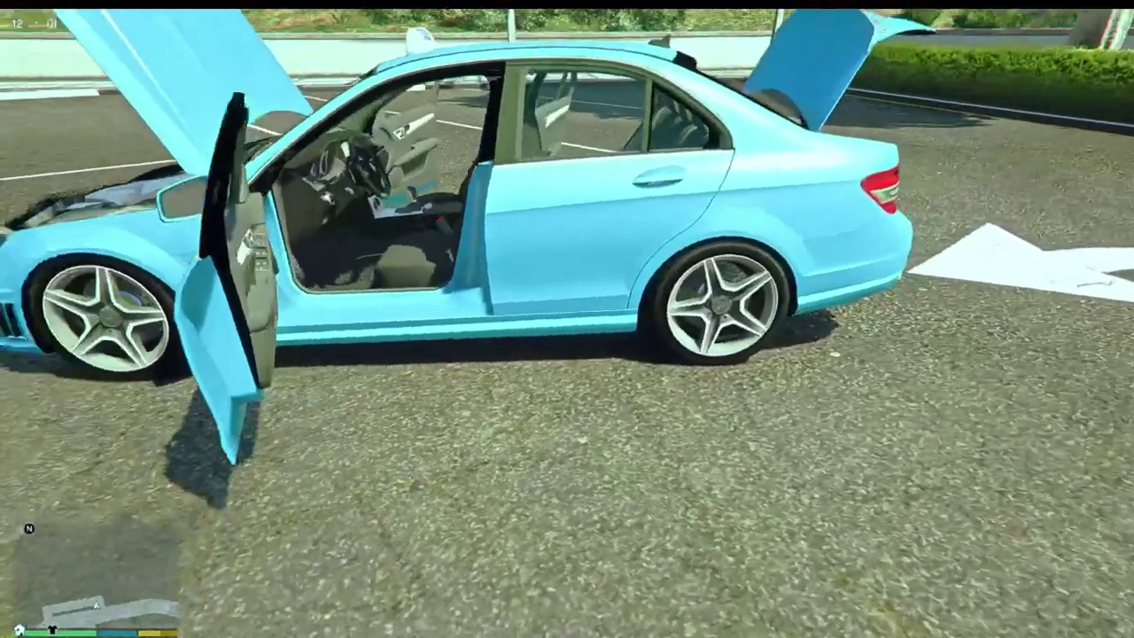
pyautogui.press('w')
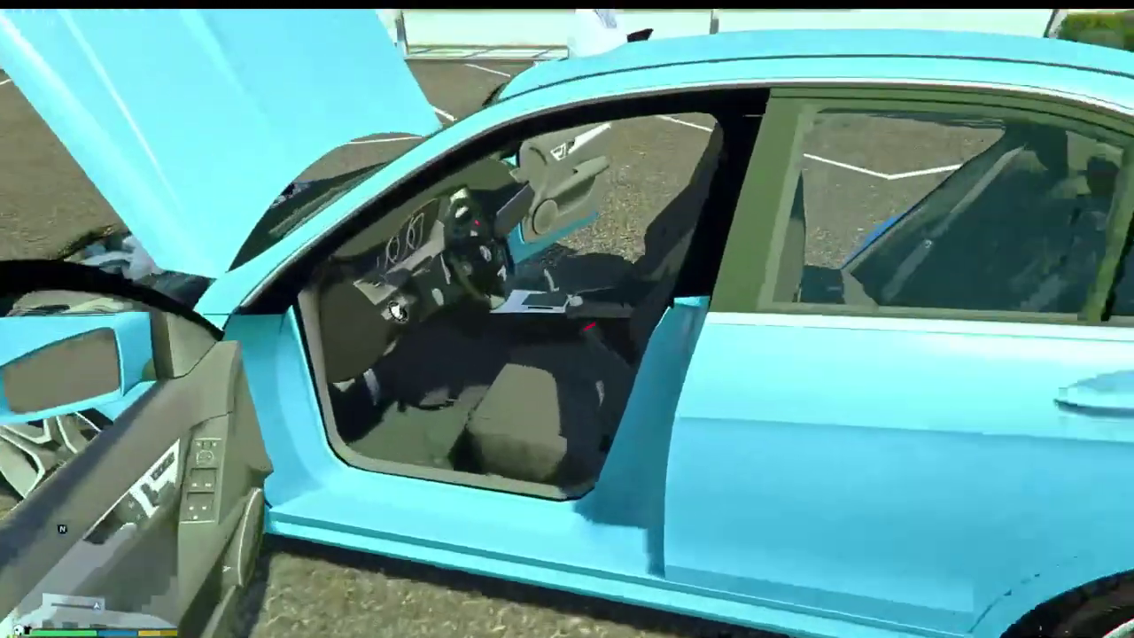